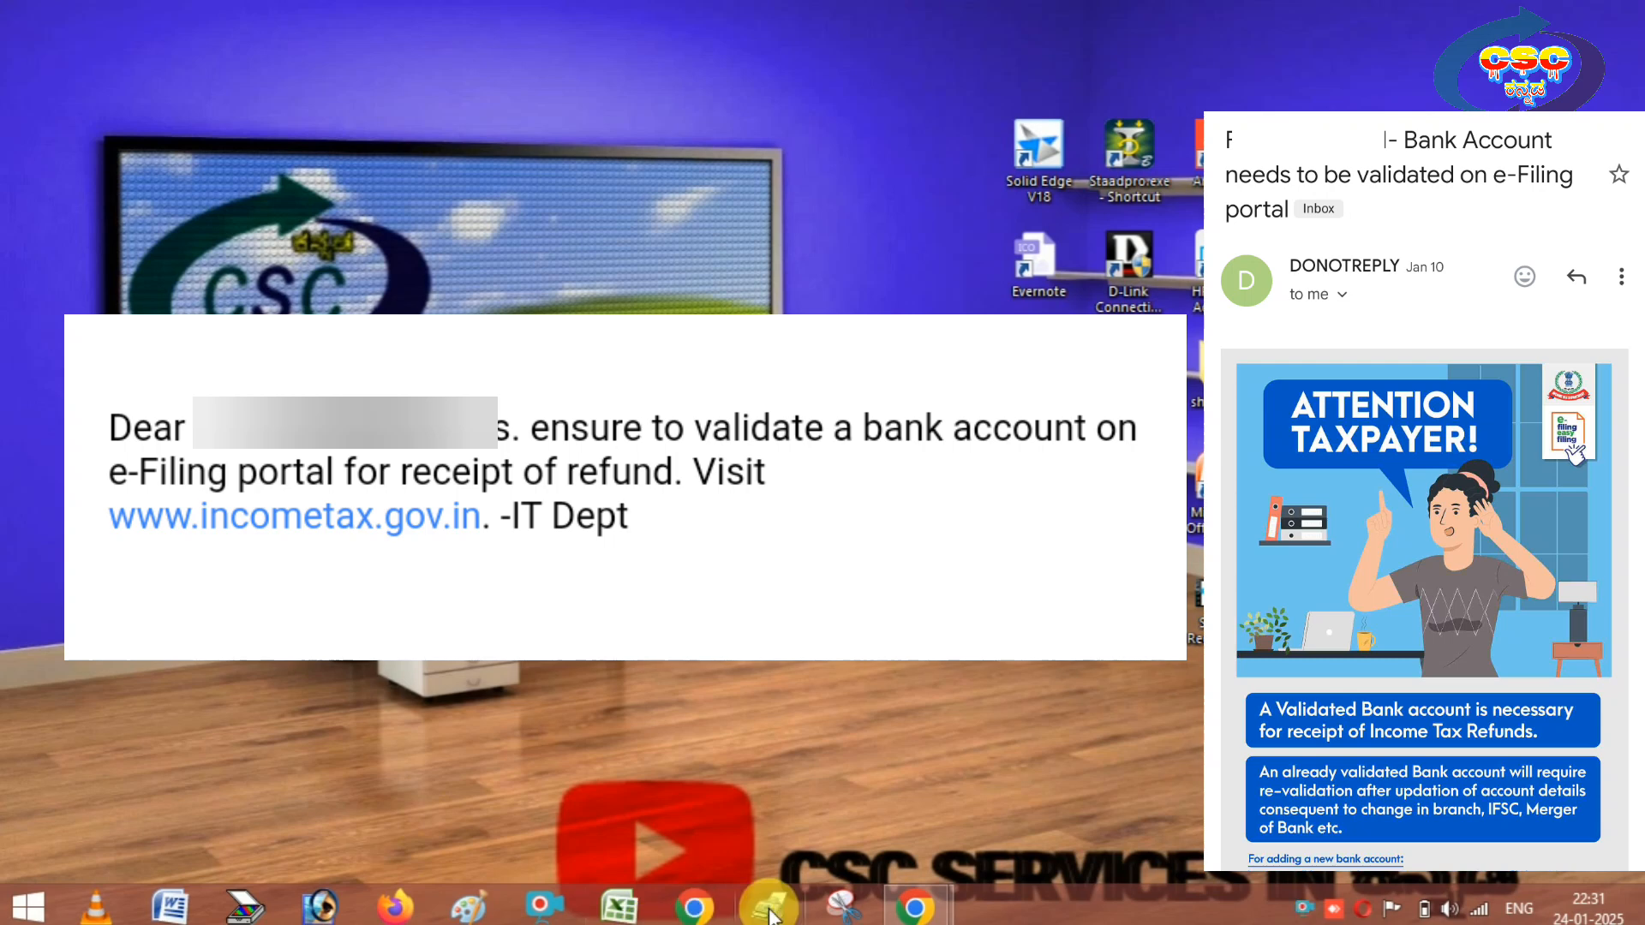
# - Search Google for 'income tax' in the New Tab window and open the 'Home | Income Tax Department' result
pyautogui.moveTo(910, 908)
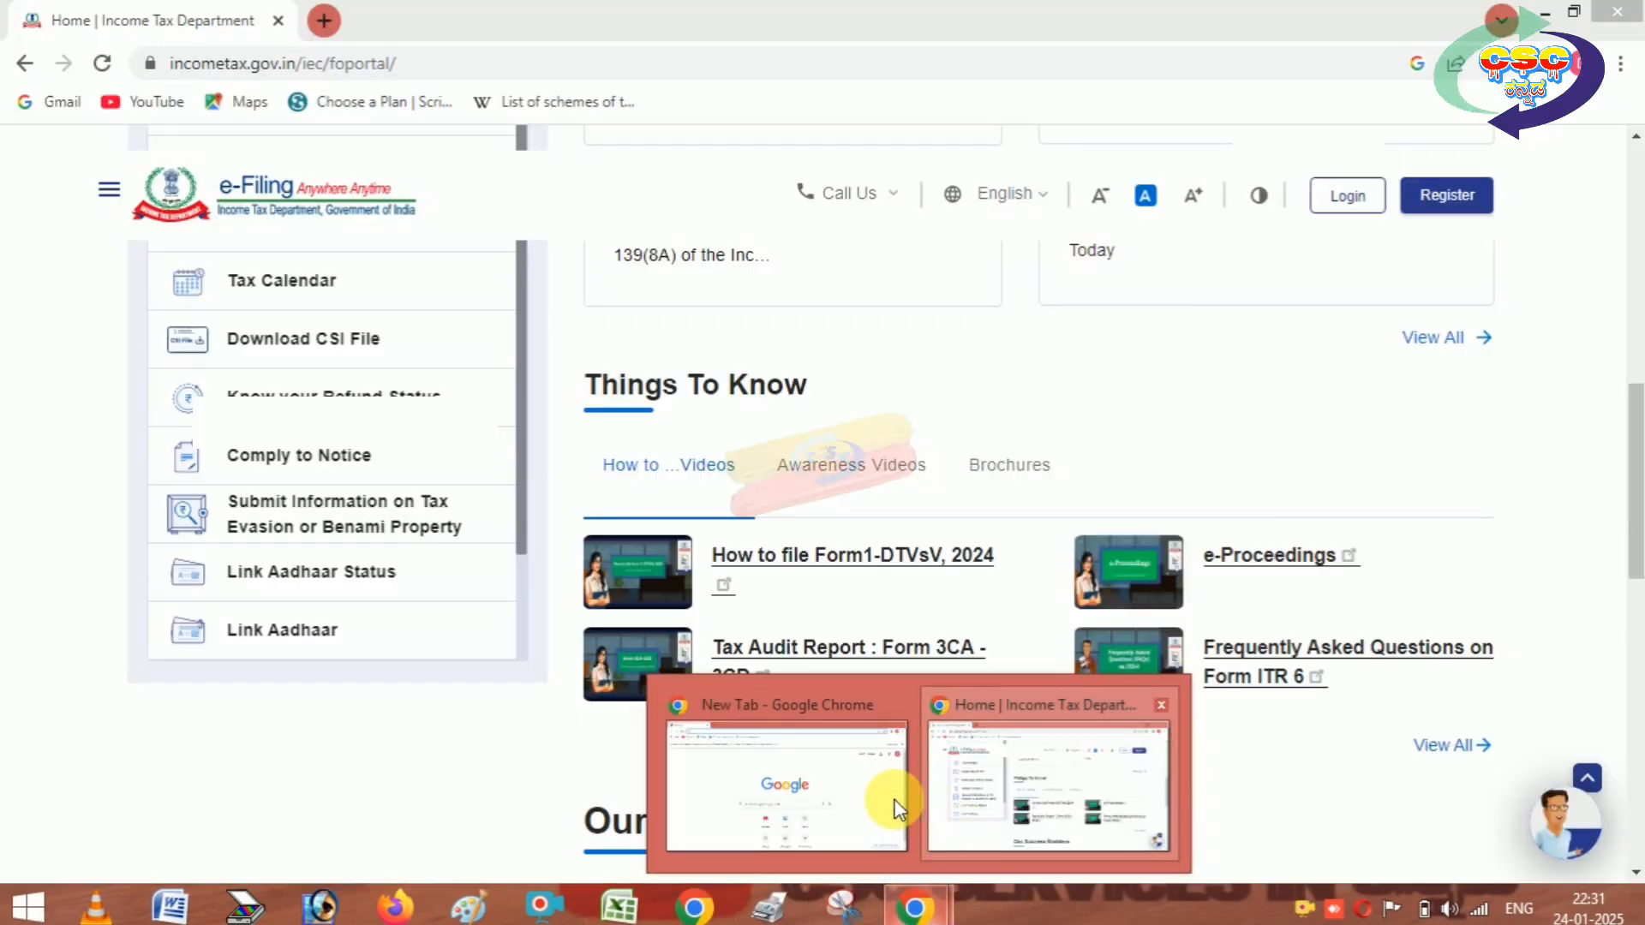
pyautogui.moveTo(872, 794)
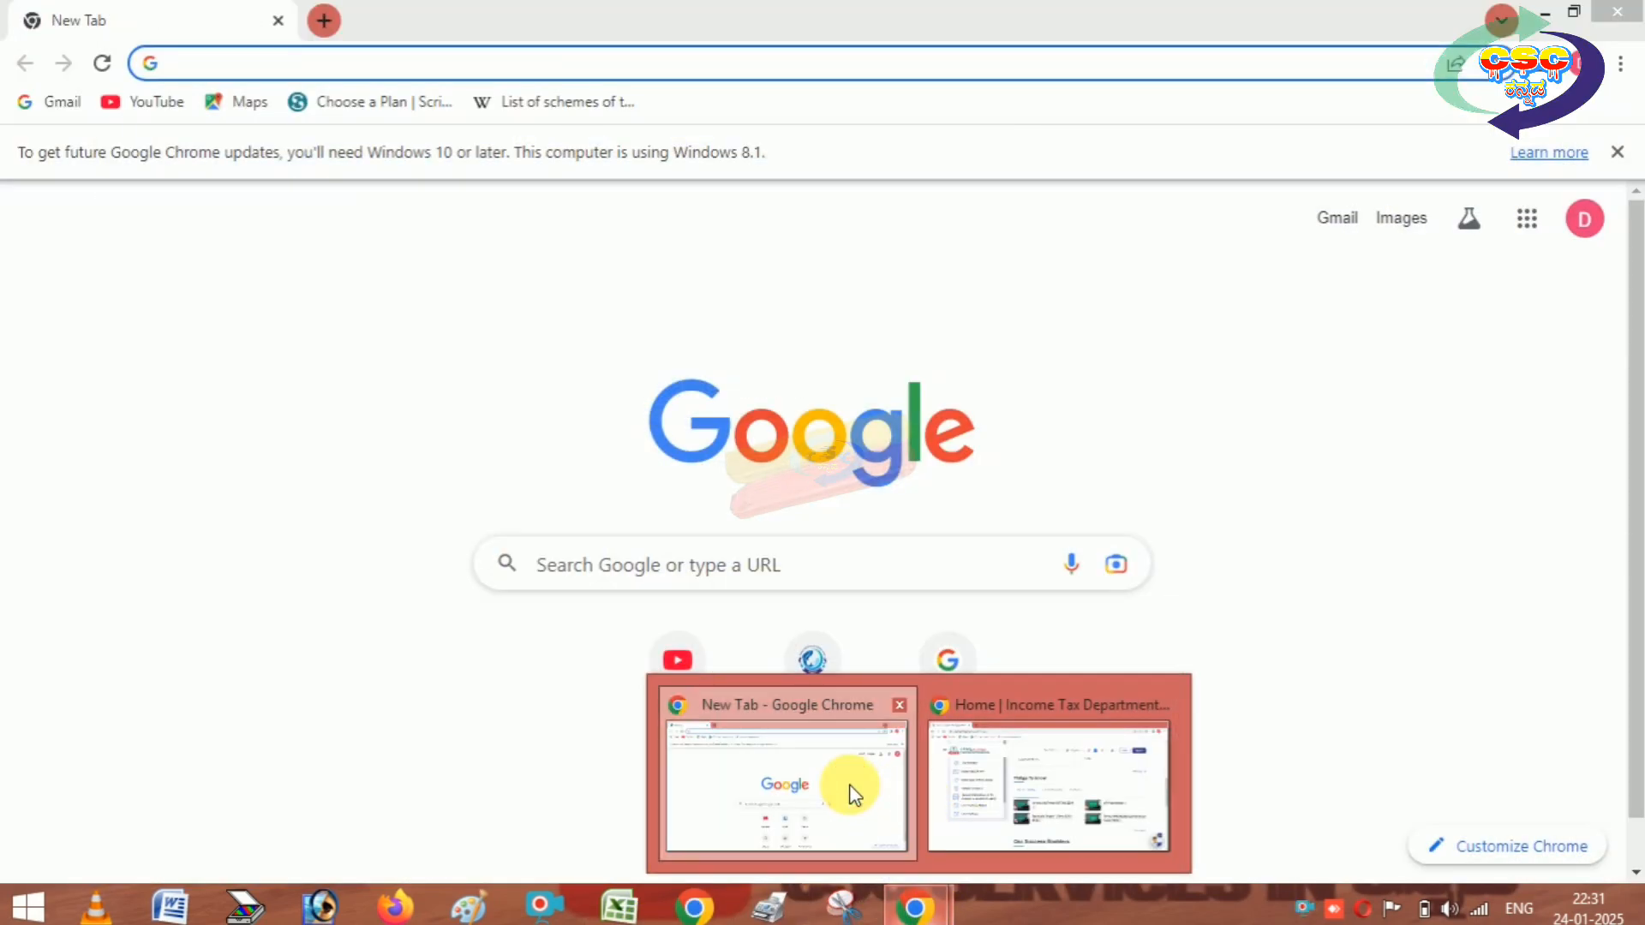
pyautogui.click(872, 794)
pyautogui.click(591, 73)
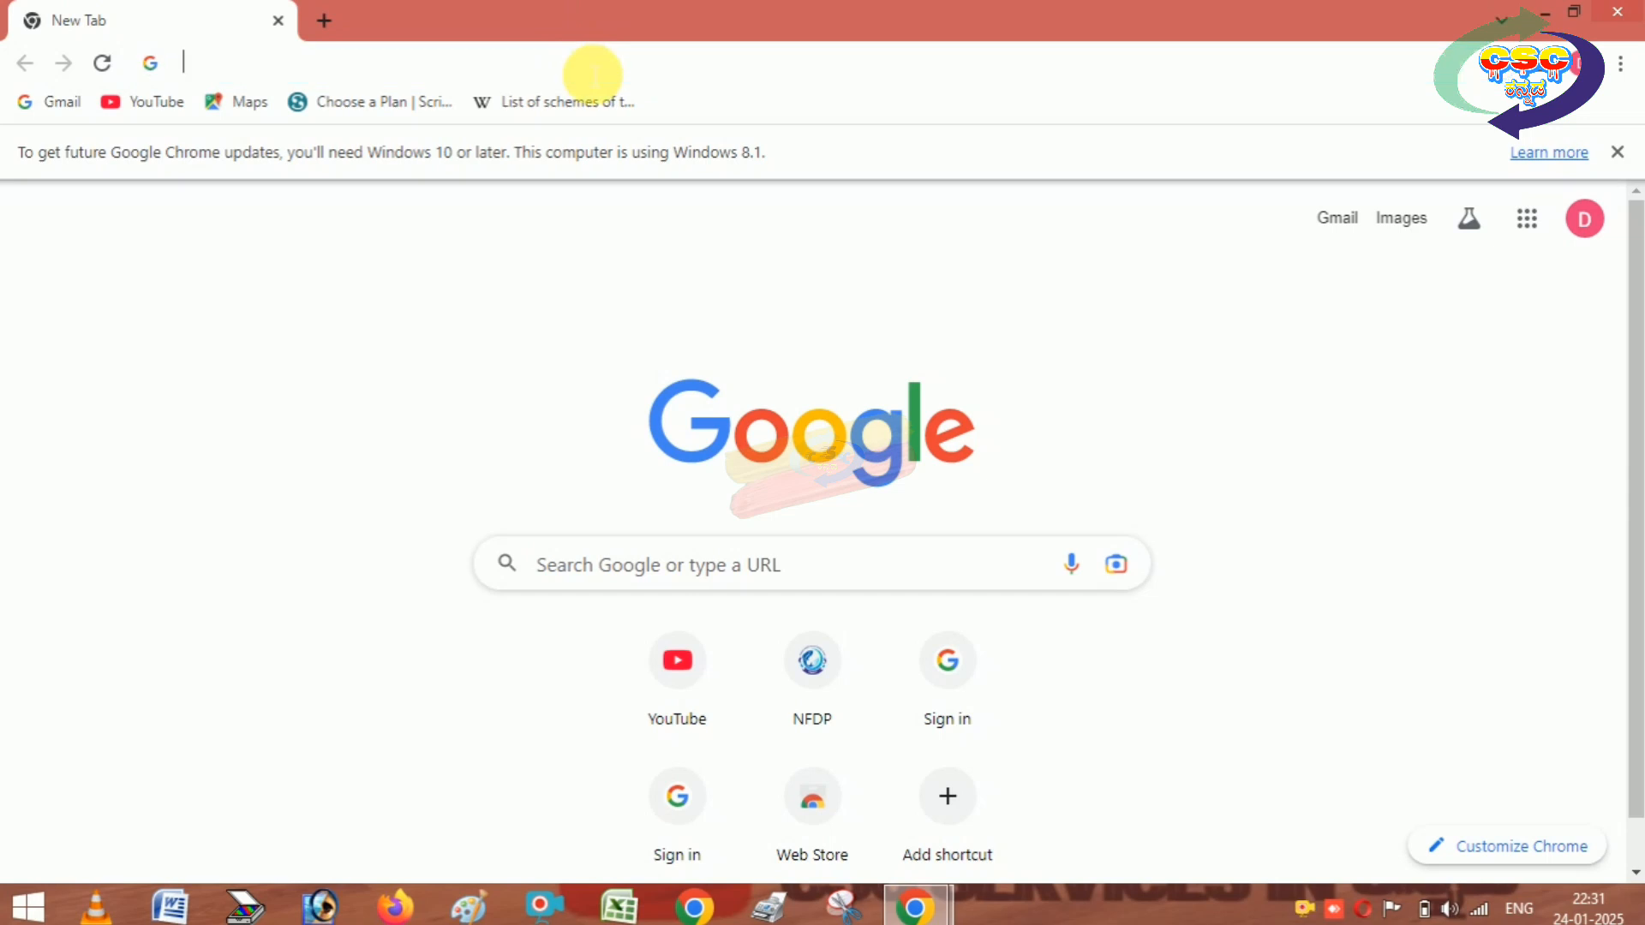
pyautogui.write('in')
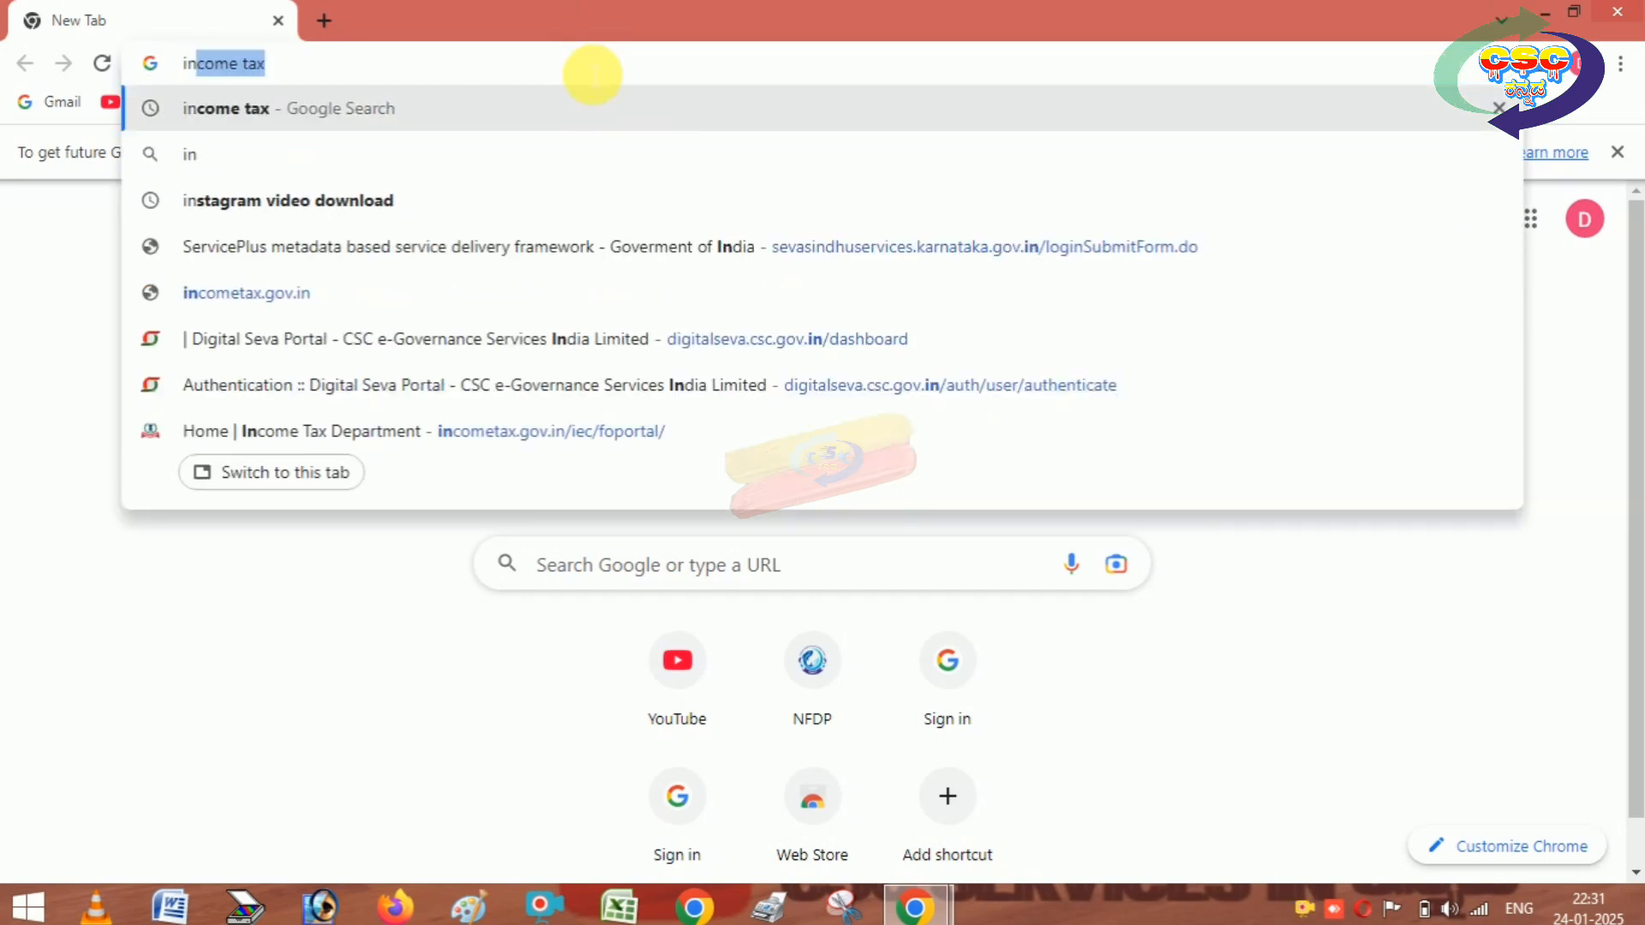
pyautogui.press('Return')
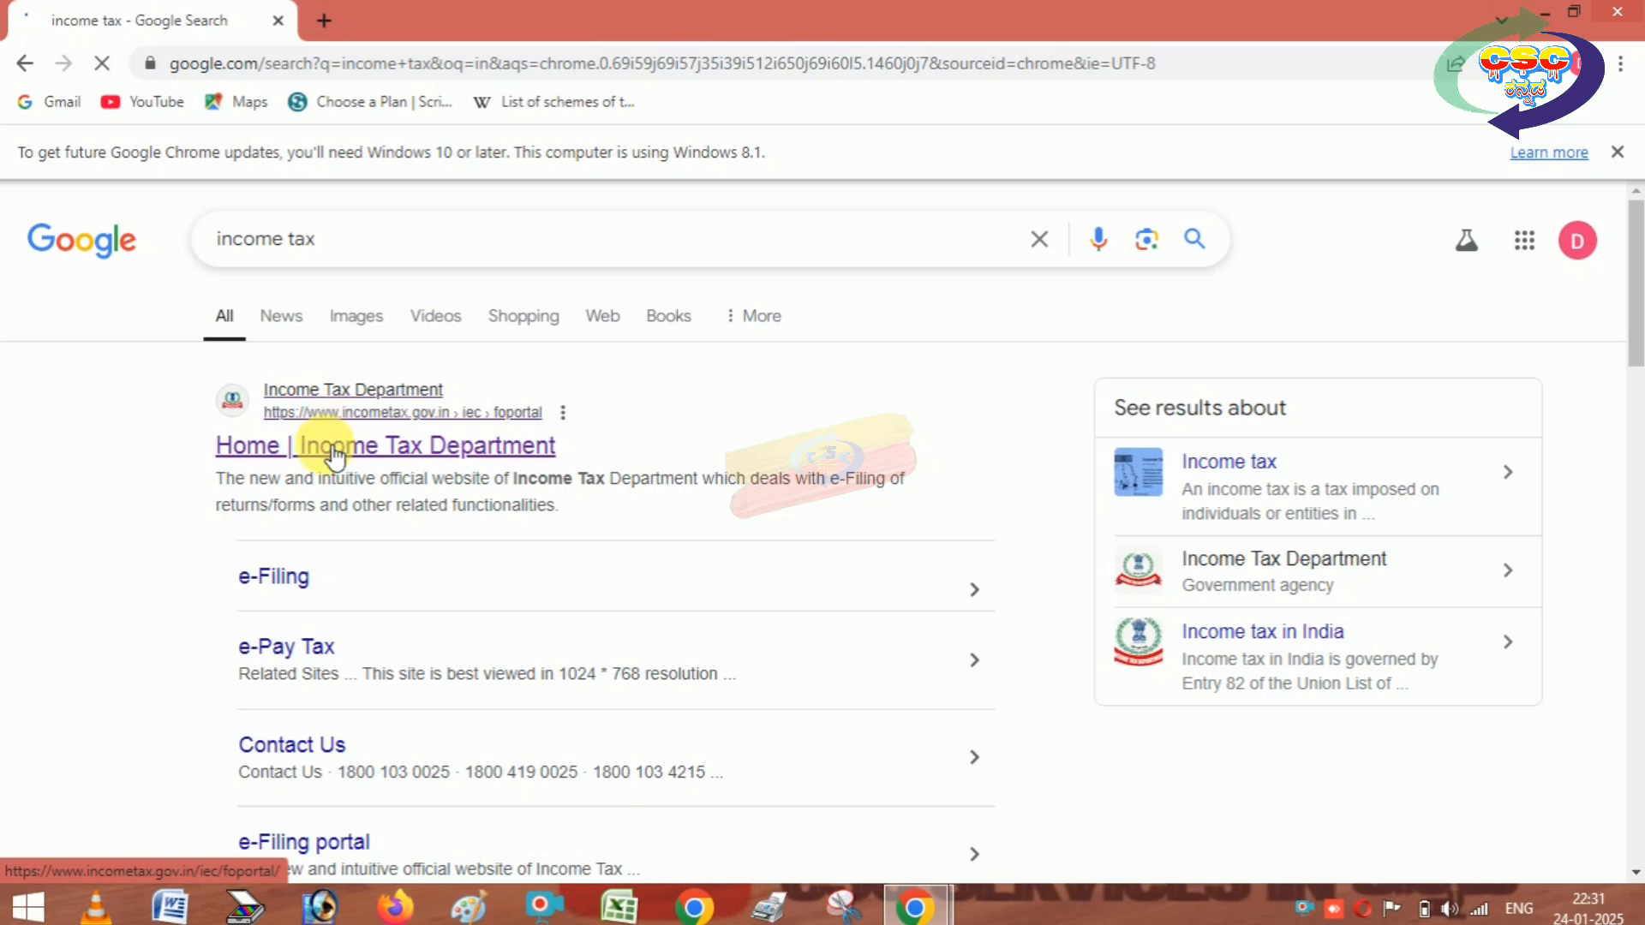
pyautogui.click(330, 448)
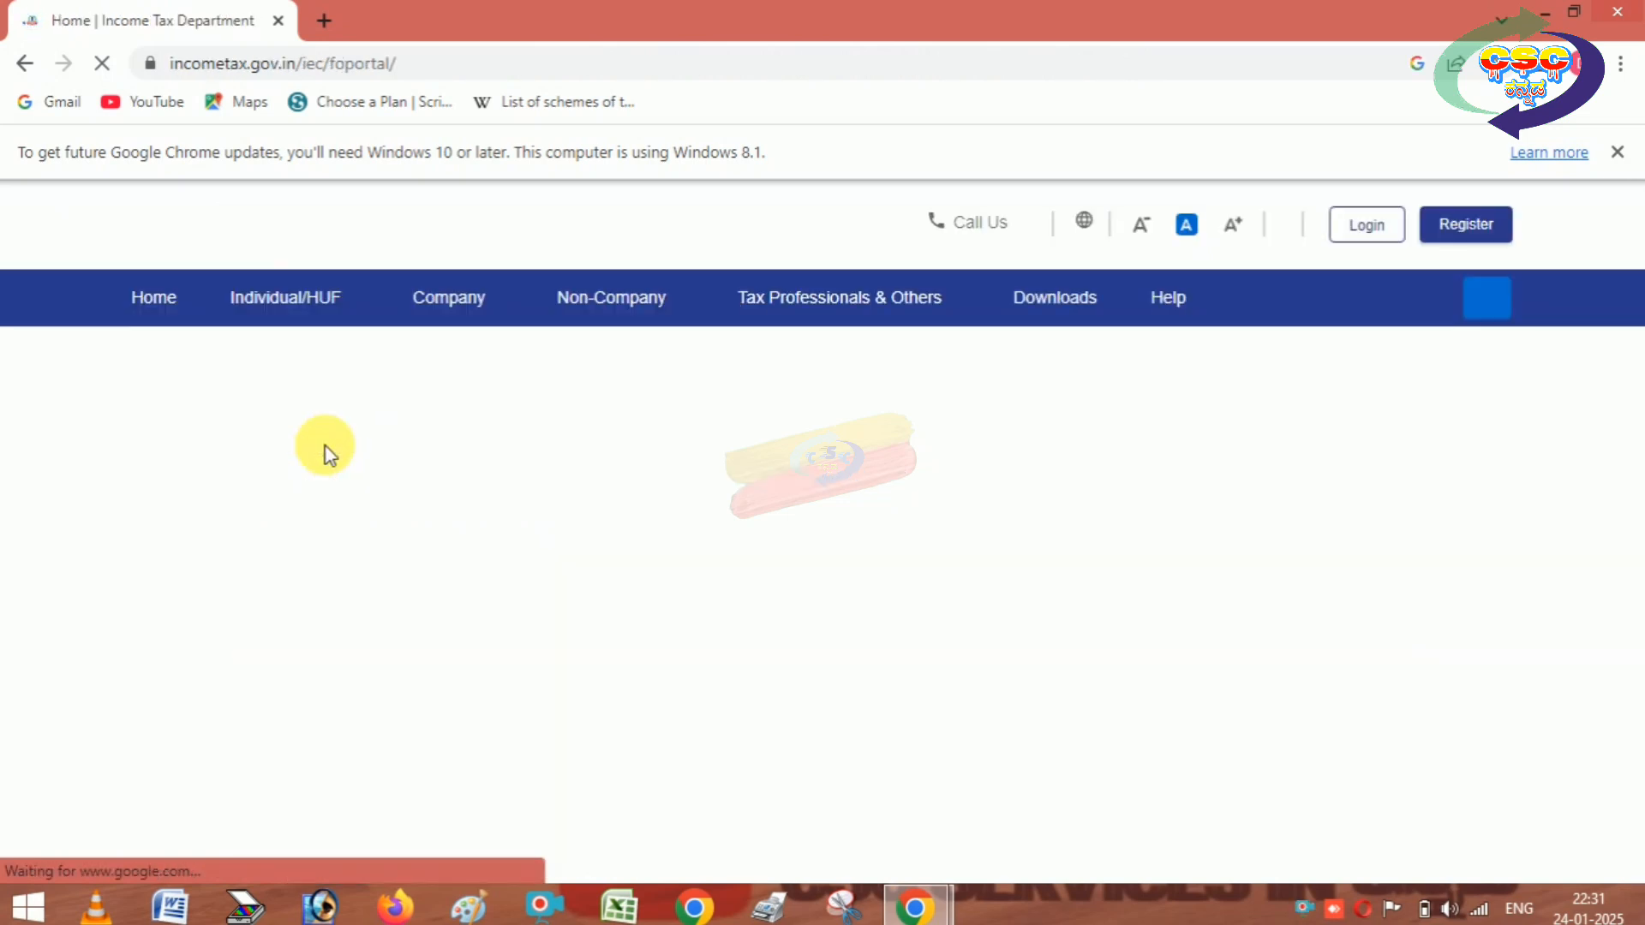
# - Open the e-Filing login page and enter the account's User ID
pyautogui.click(1348, 224)
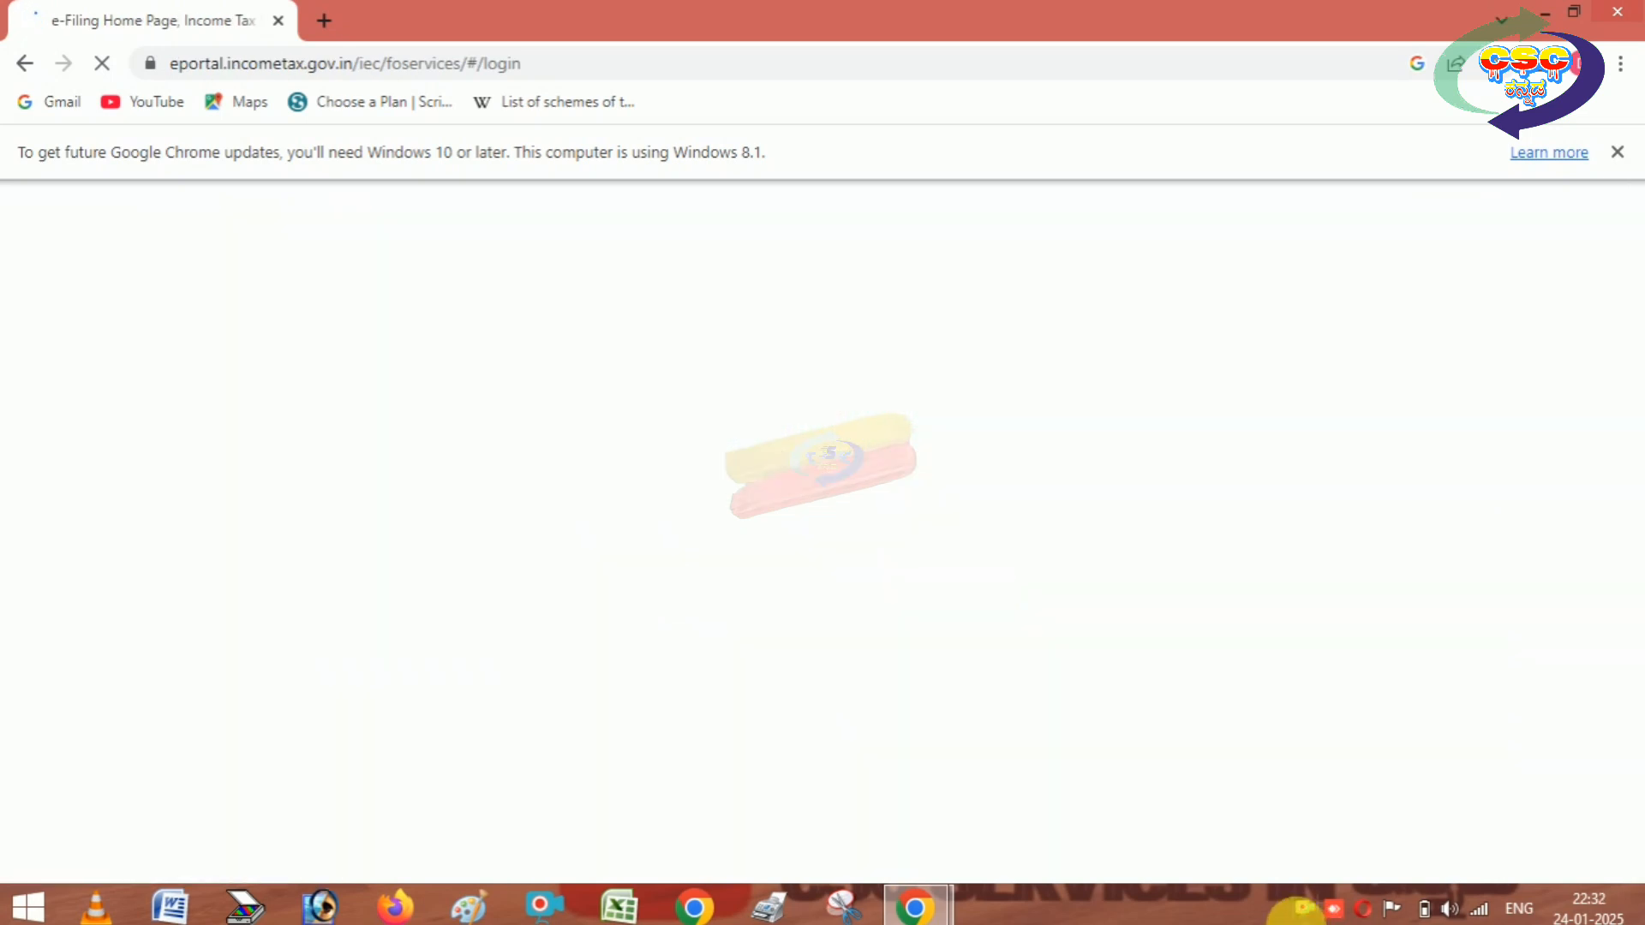
pyautogui.rightClick(1298, 913)
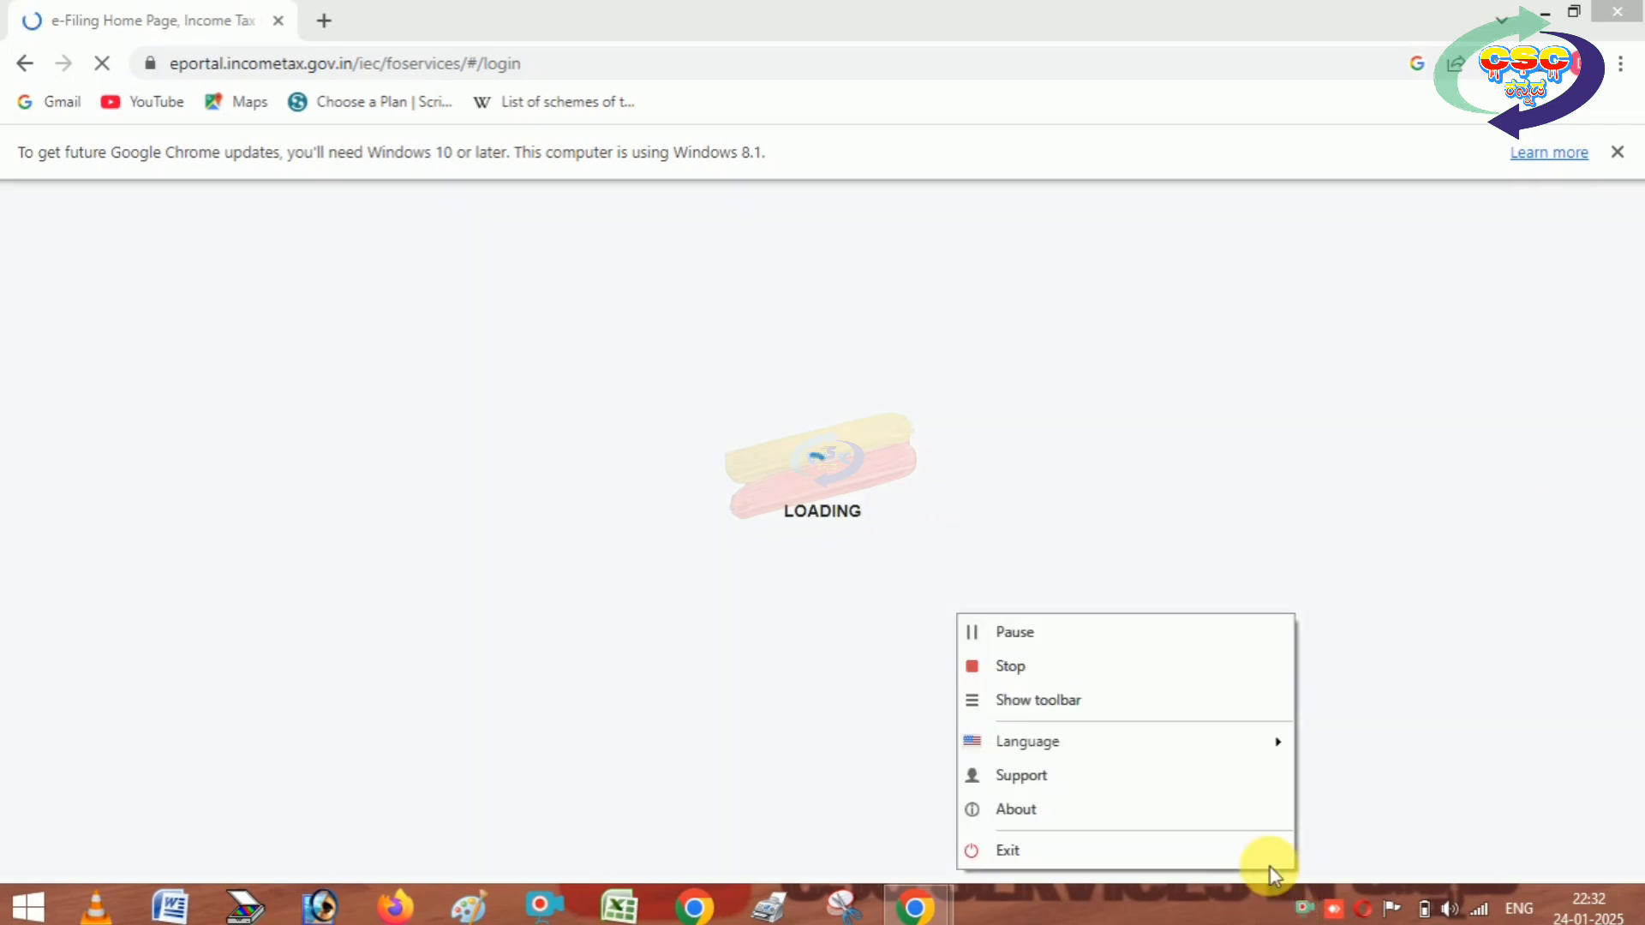
pyautogui.click(1065, 634)
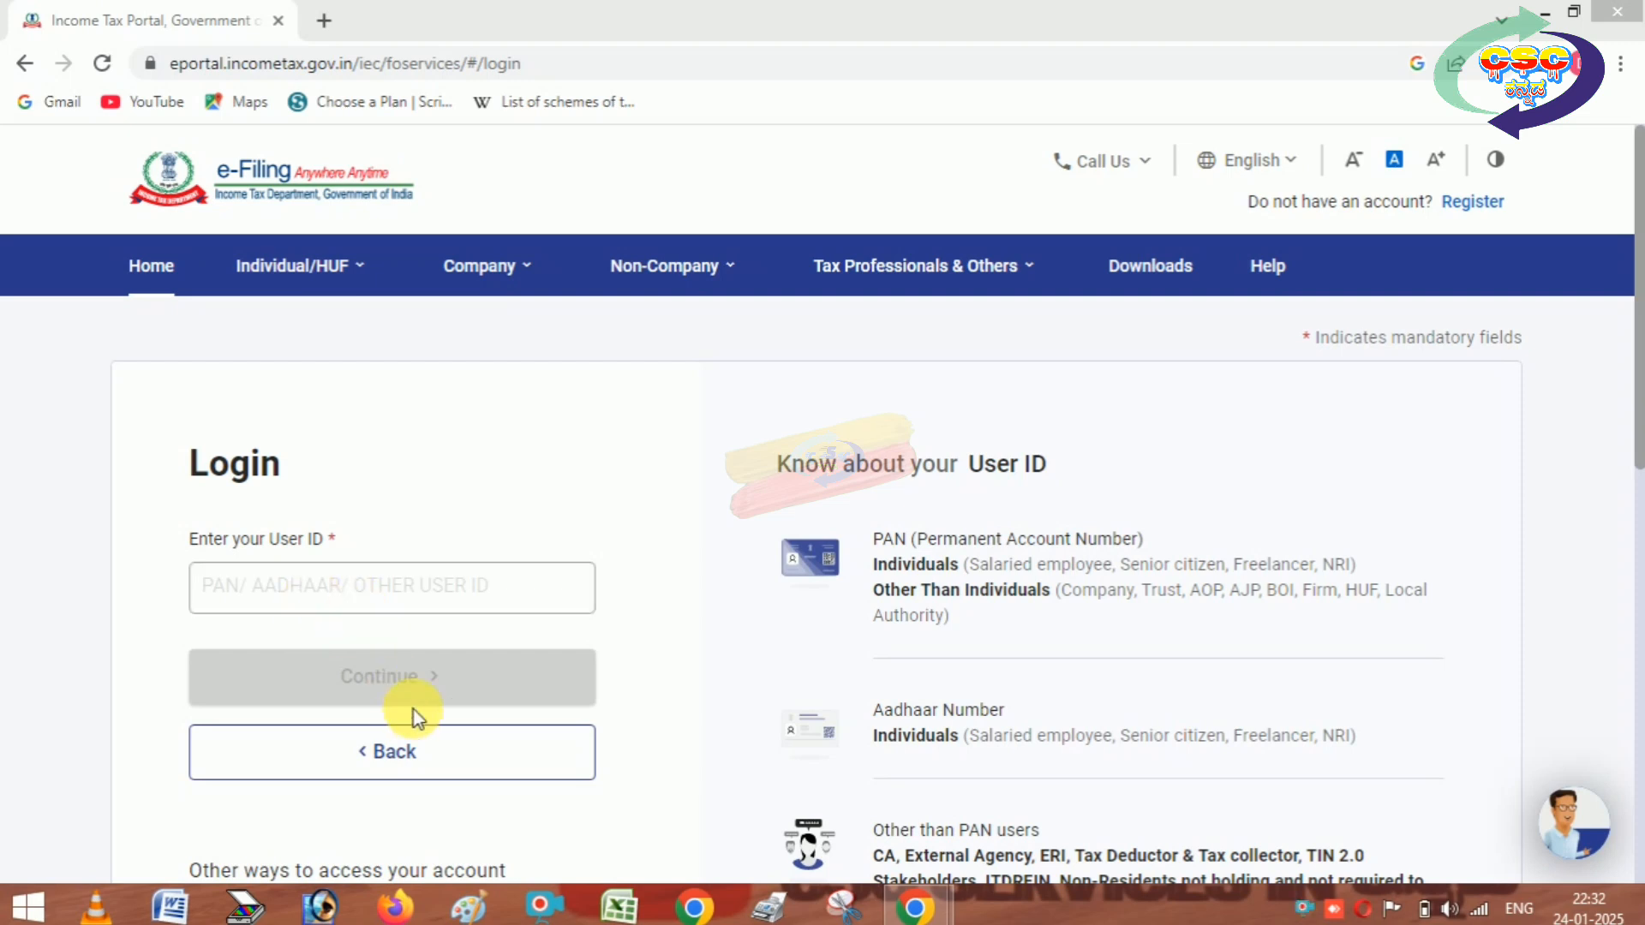
pyautogui.rightClick(1300, 909)
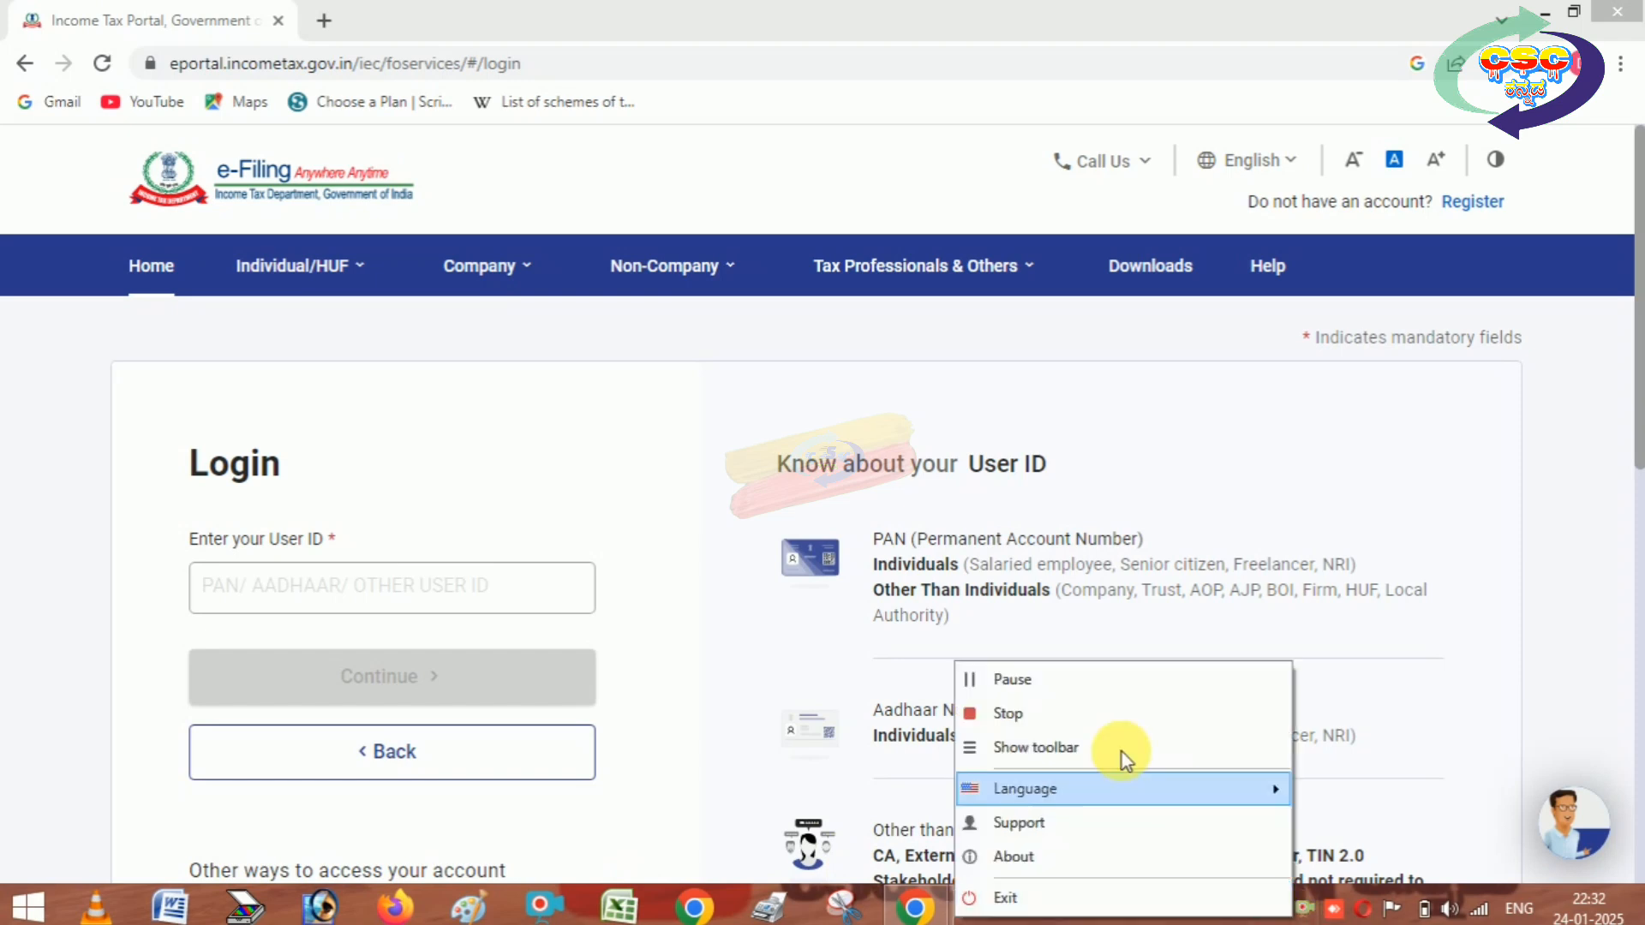
pyautogui.click(1040, 671)
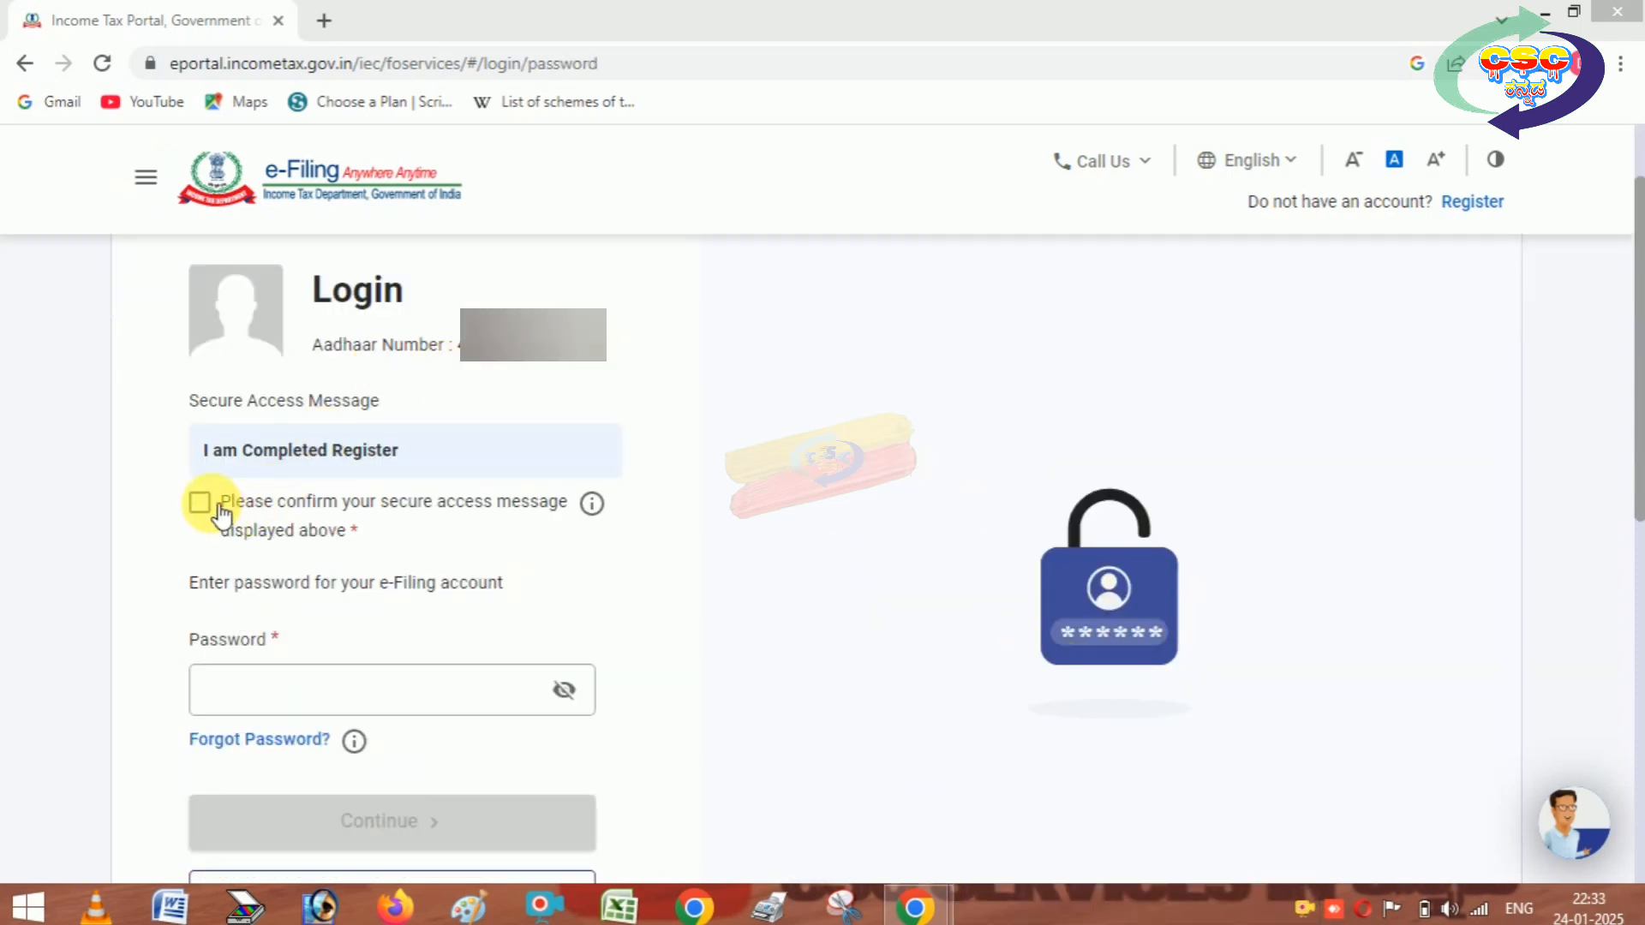
# - Confirm the secure access message, enter the account password and log in
pyautogui.click(204, 504)
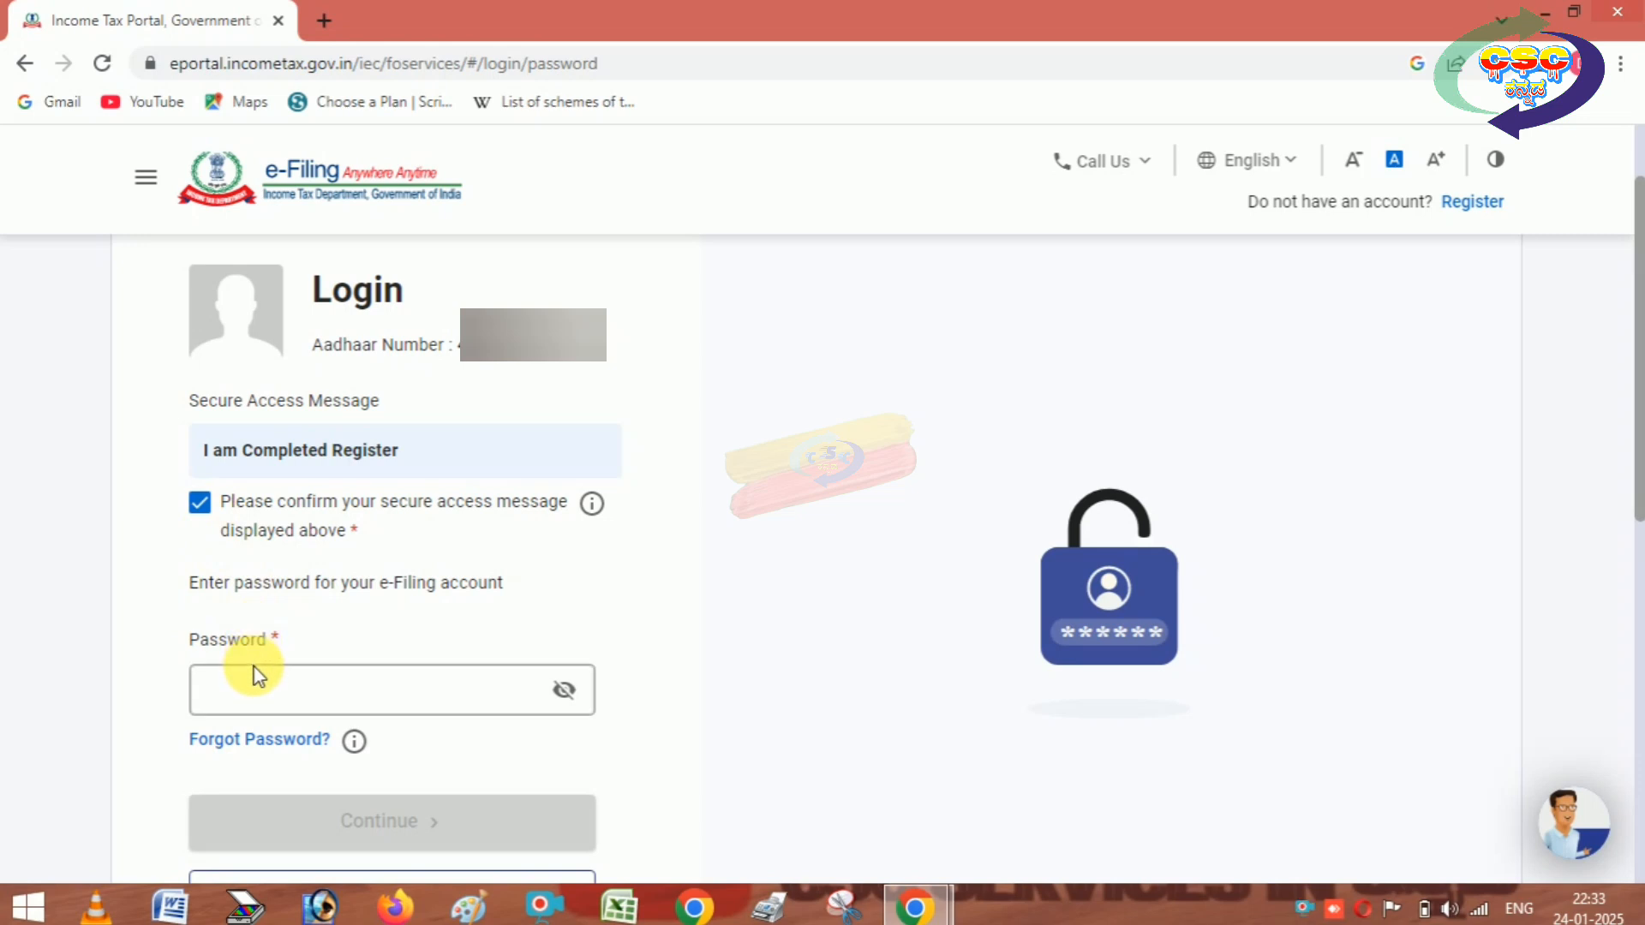
pyautogui.click(255, 695)
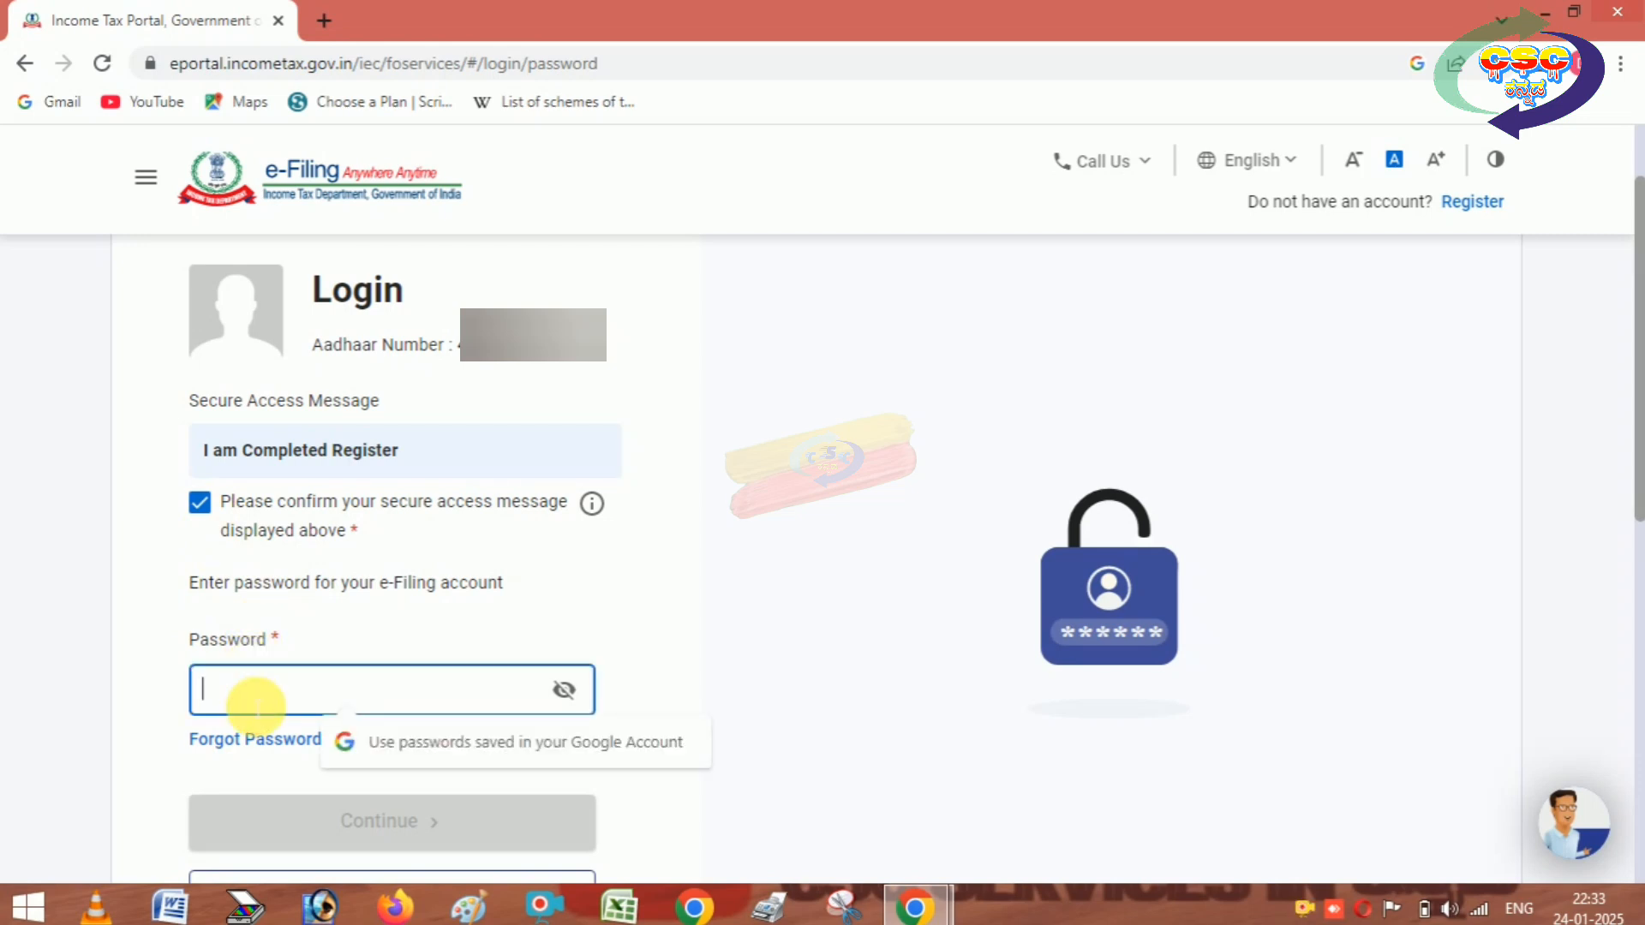
pyautogui.write('•')
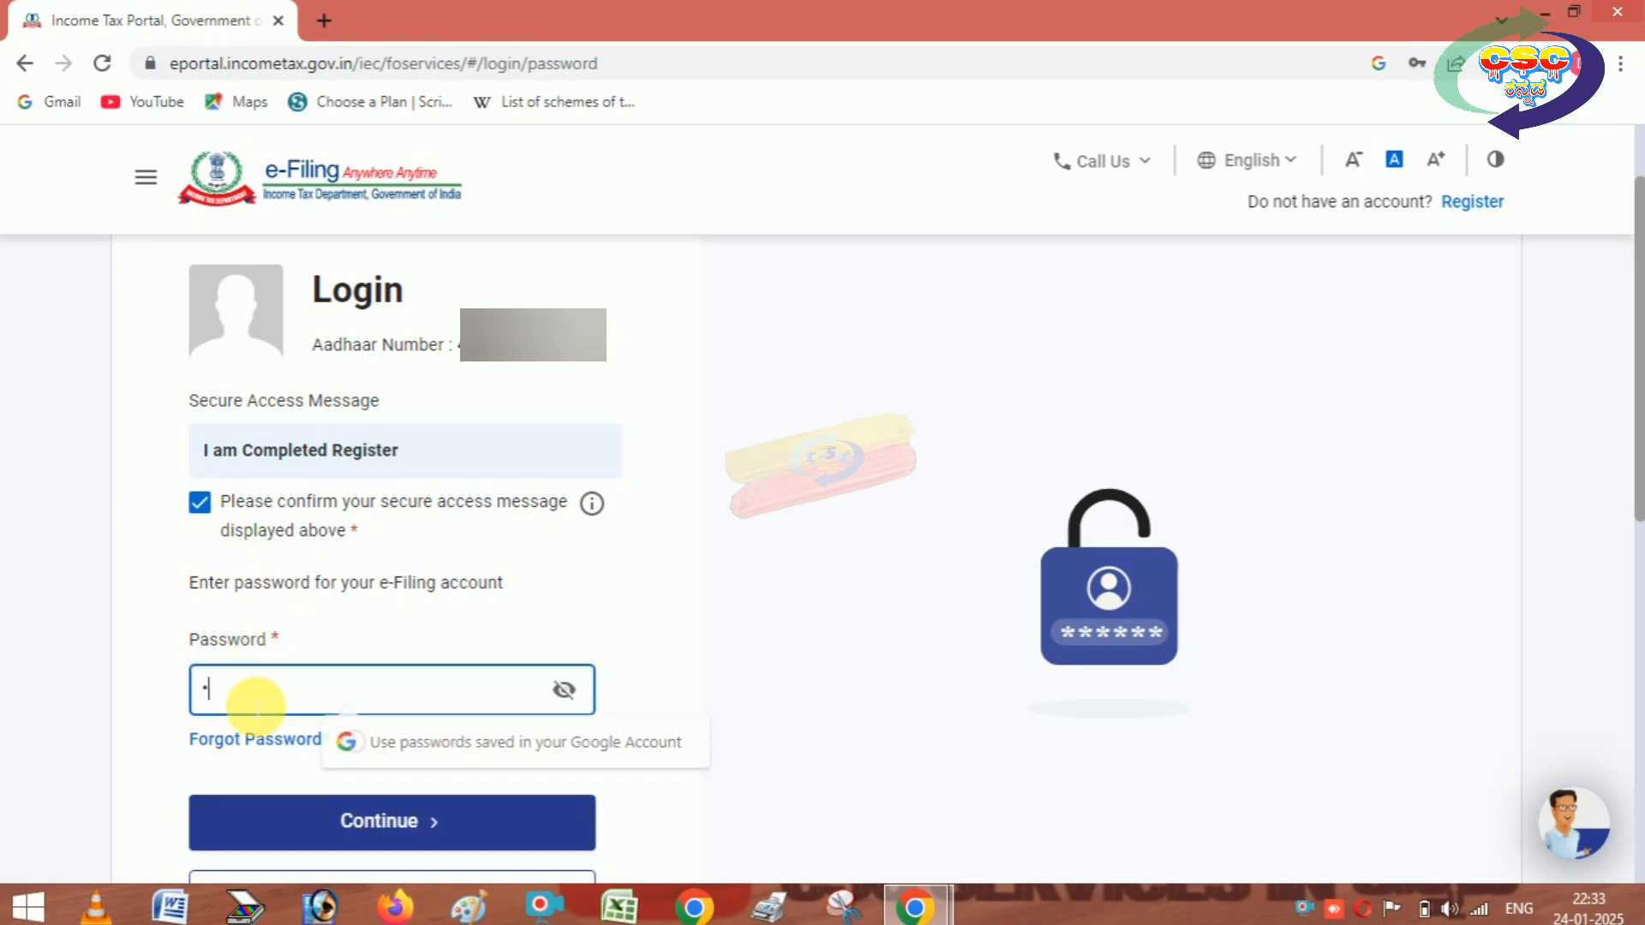
pyautogui.write('•••••')
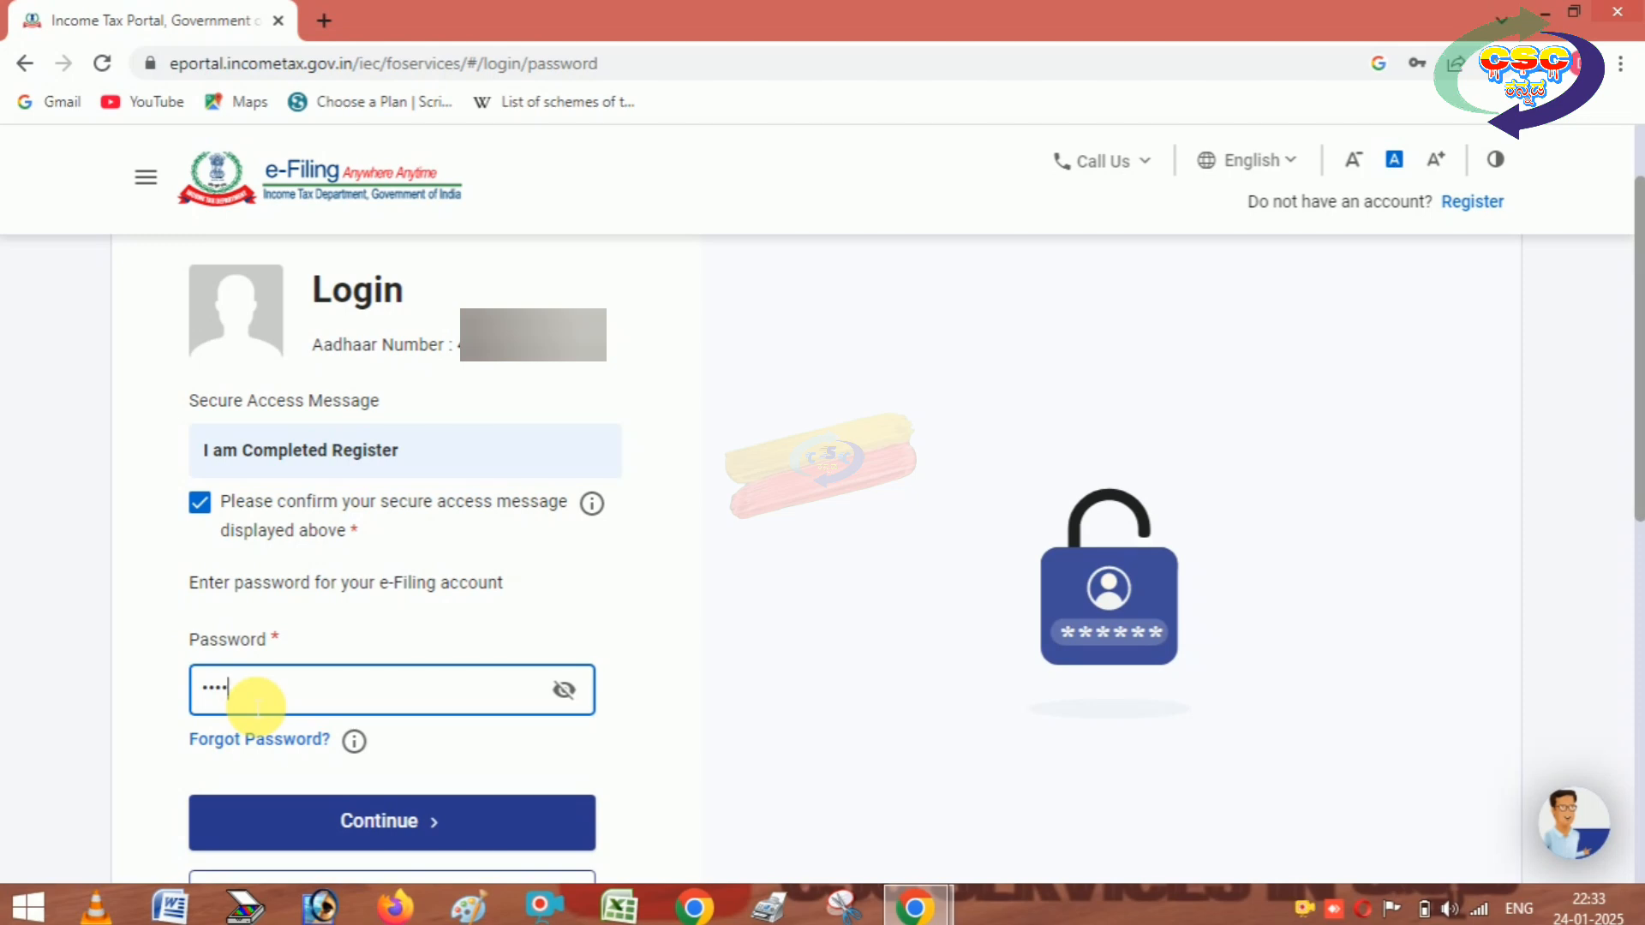
pyautogui.write('••••')
pyautogui.click(367, 814)
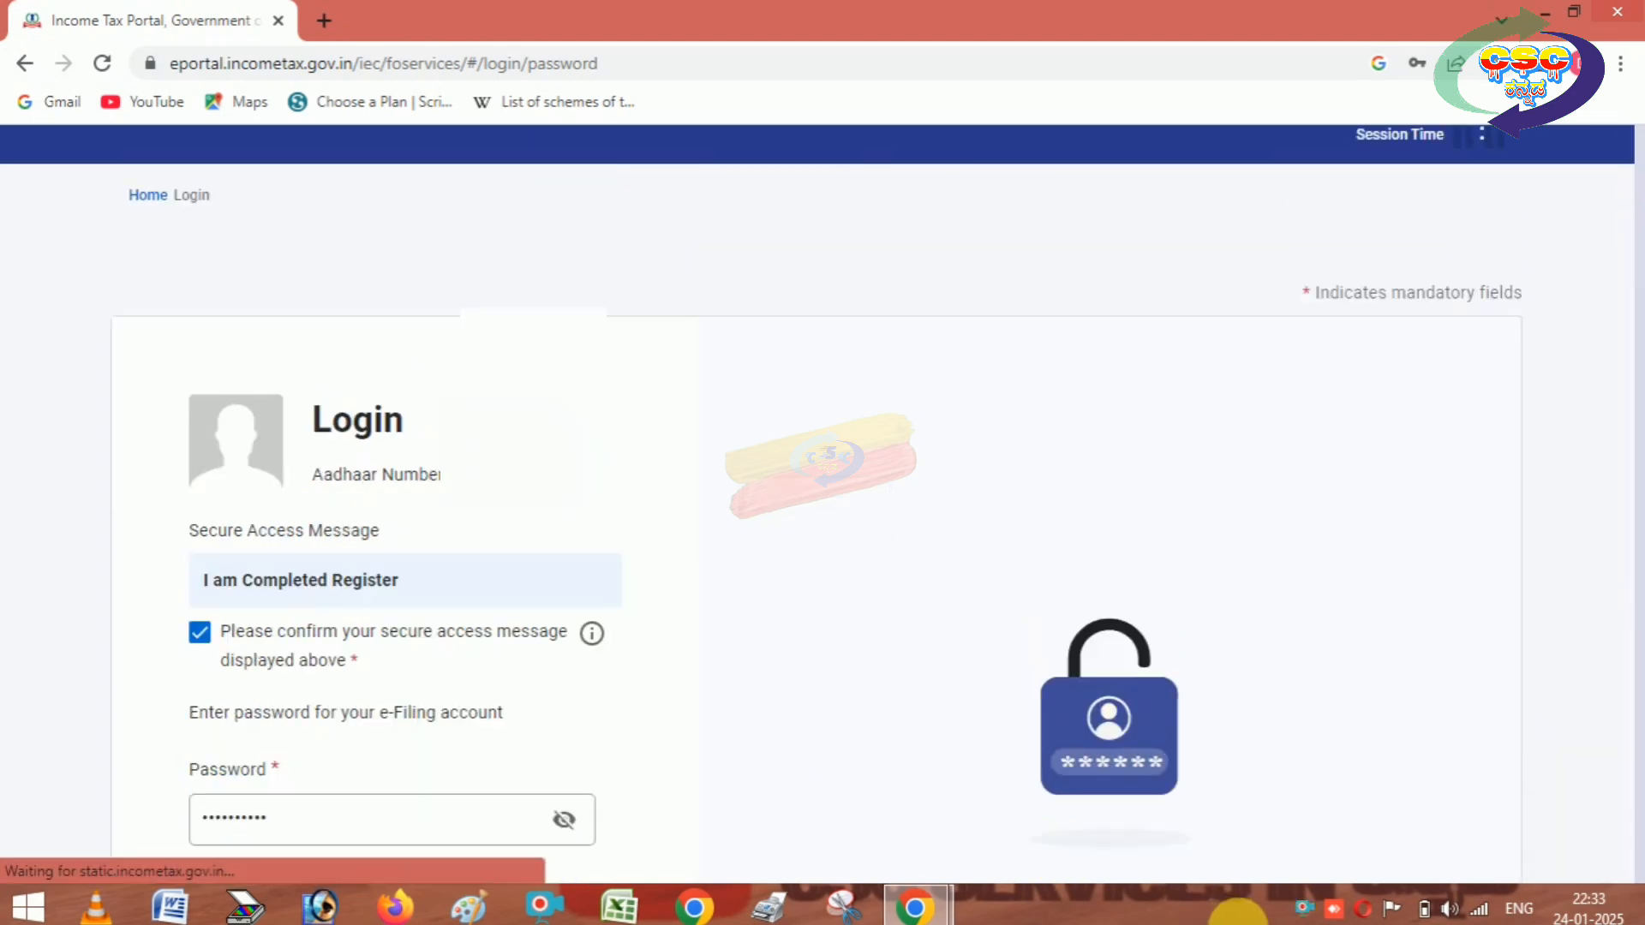
pyautogui.rightClick(1306, 915)
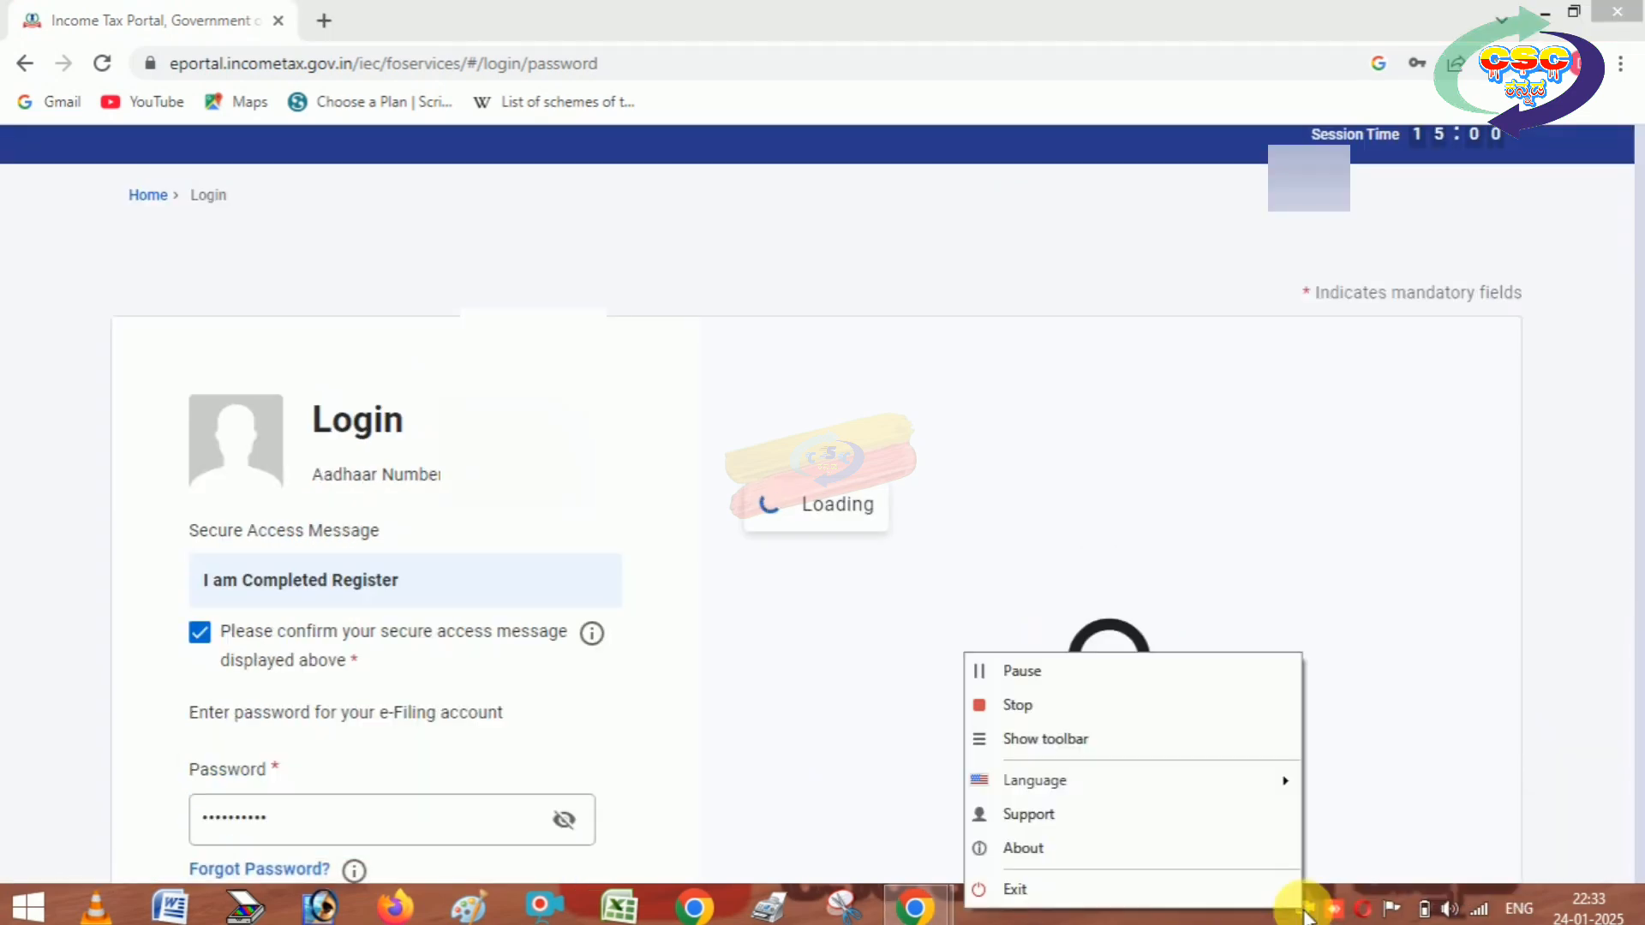
pyautogui.click(1042, 668)
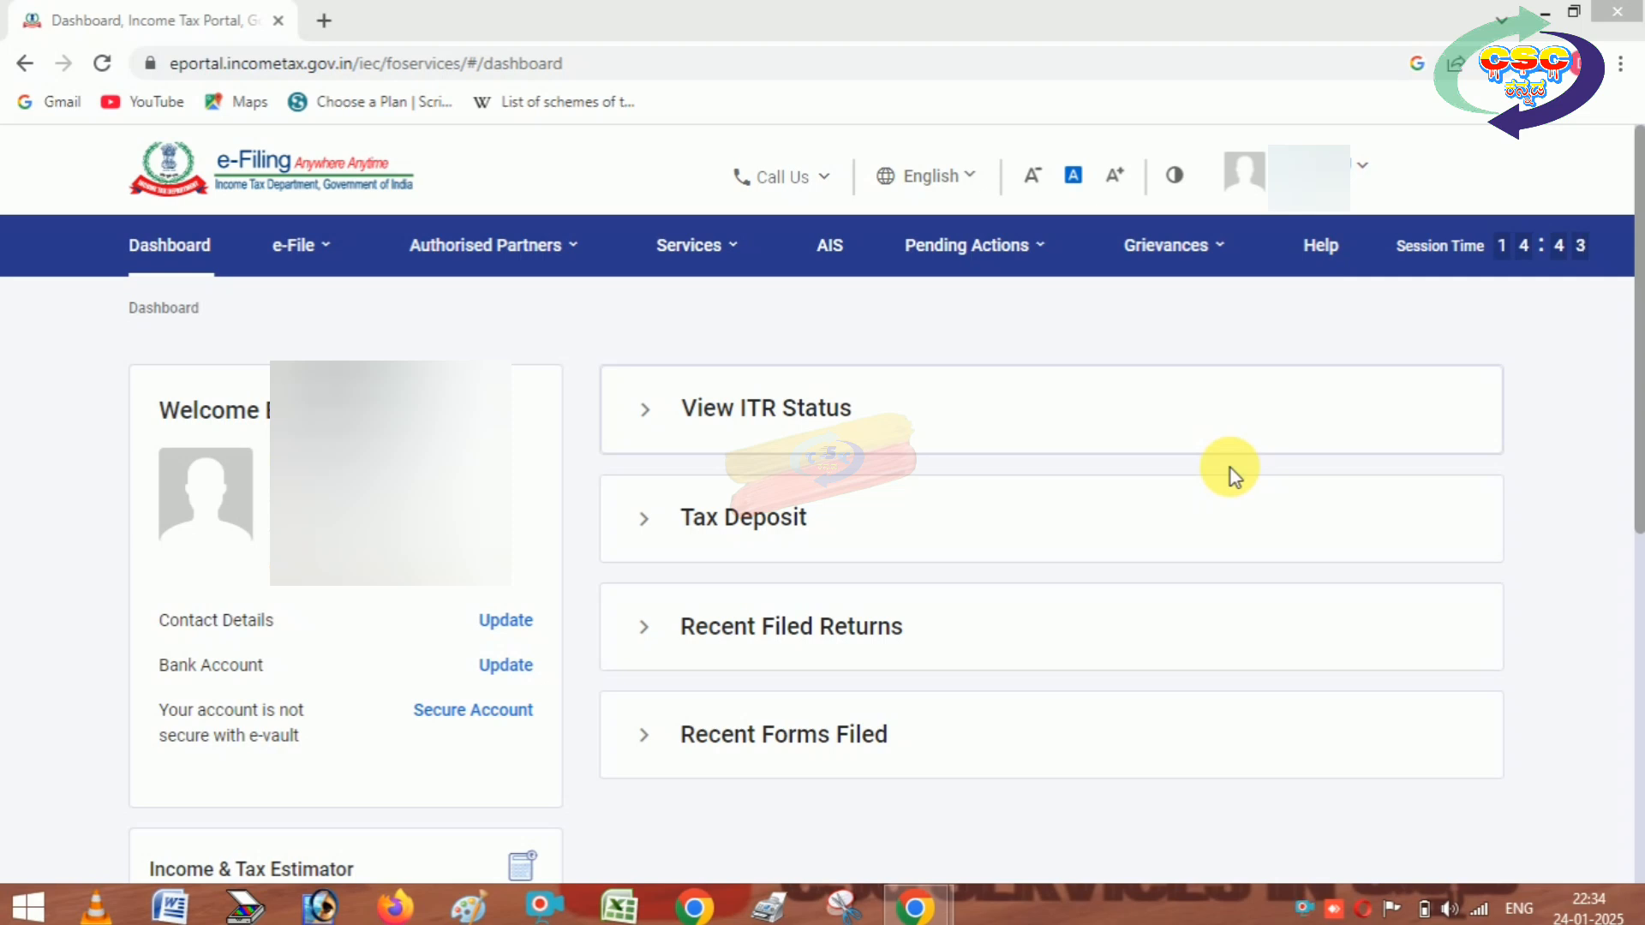
# - Go to My Profile from the profile menu and open My Bank Account
pyautogui.click(1368, 175)
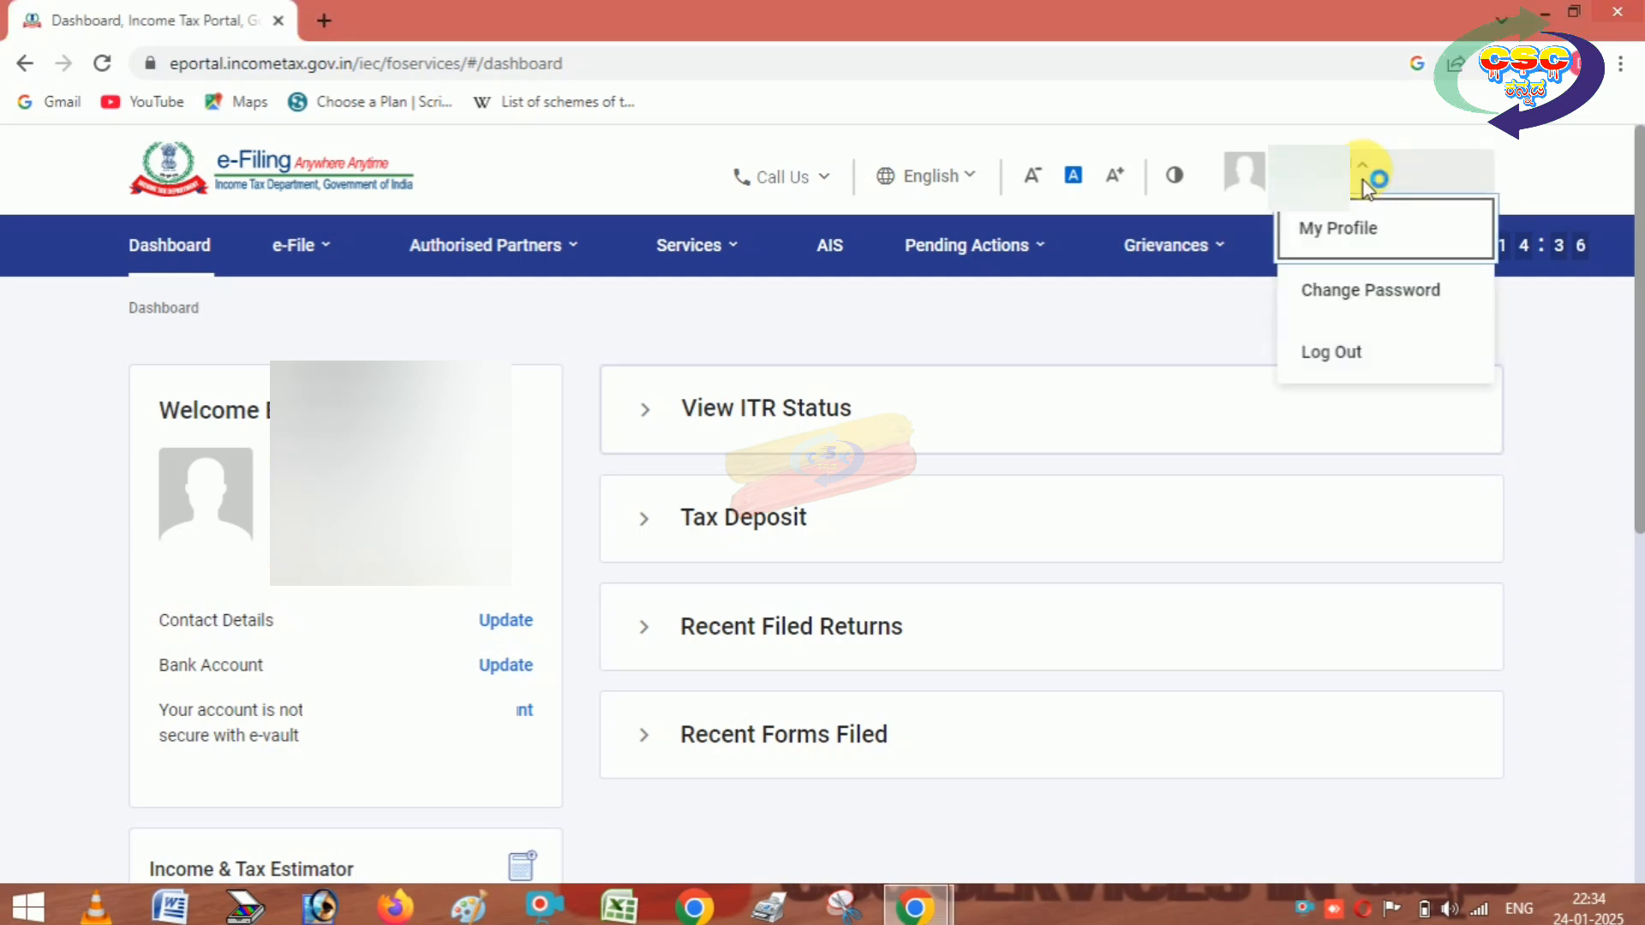
pyautogui.click(1359, 238)
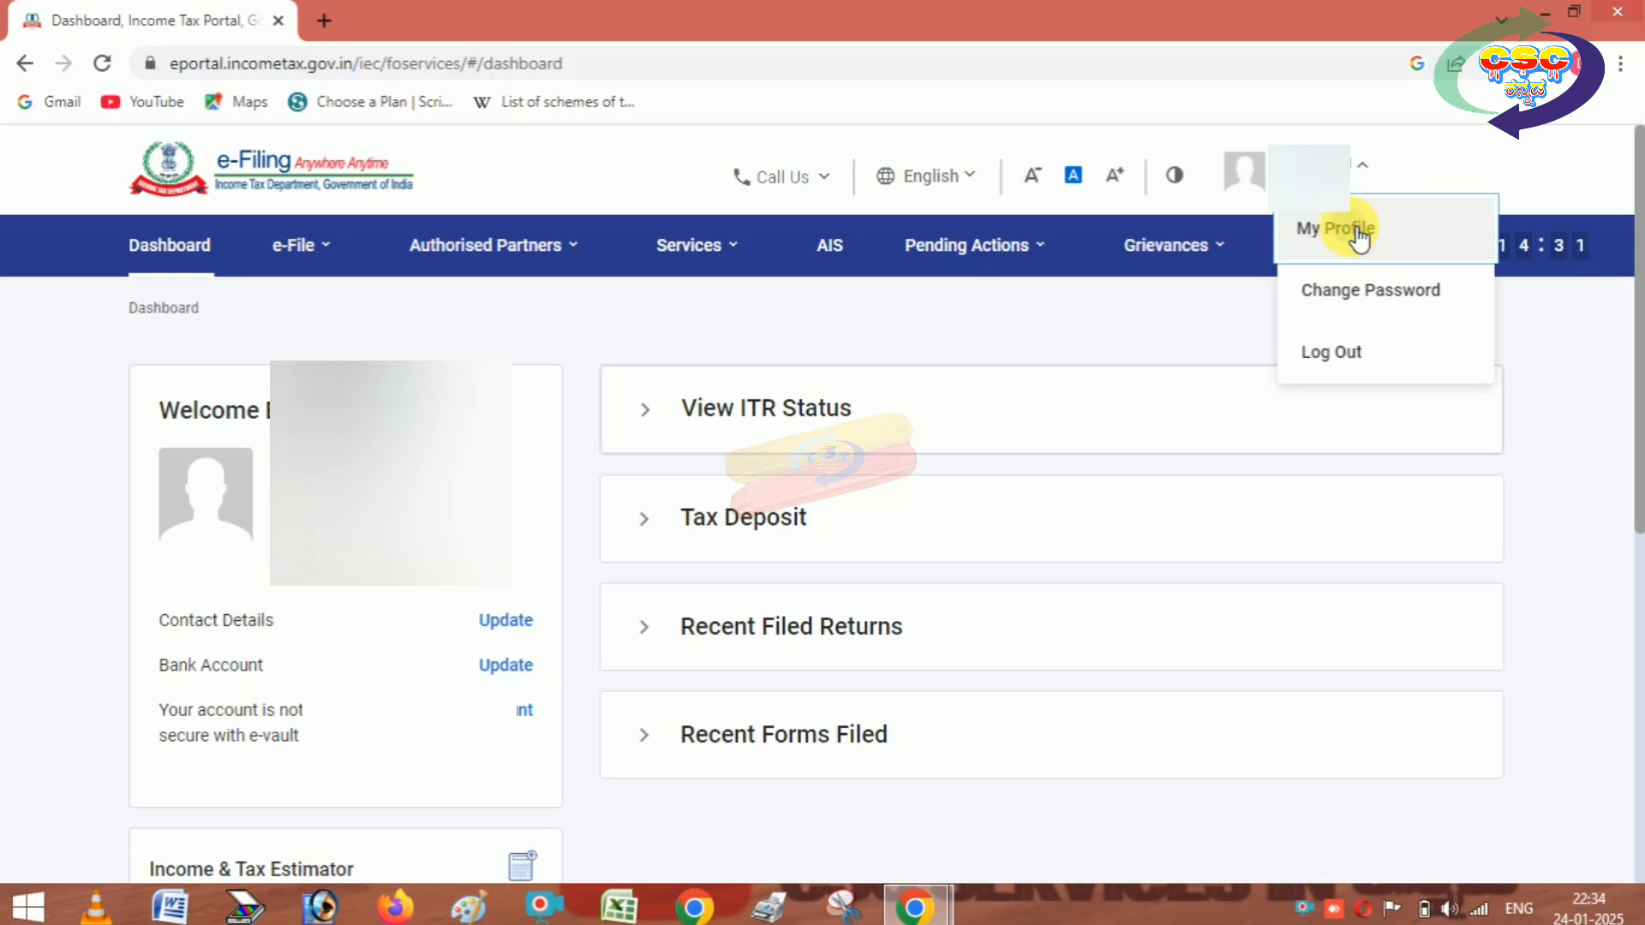
pyautogui.rightClick(1308, 912)
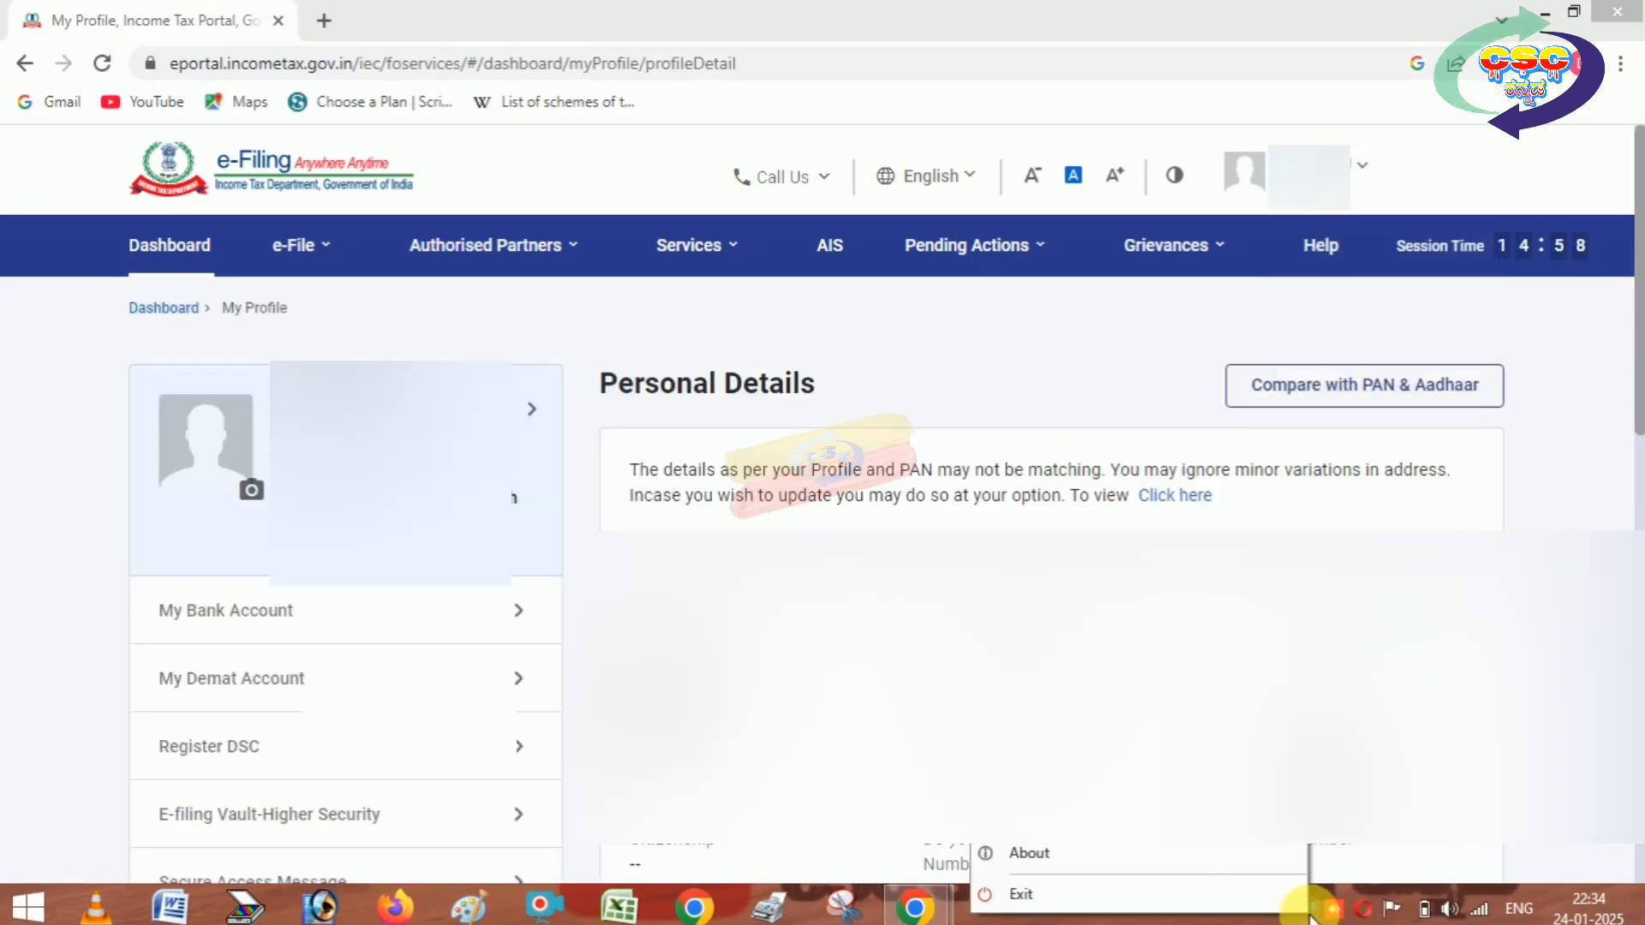
pyautogui.click(689, 561)
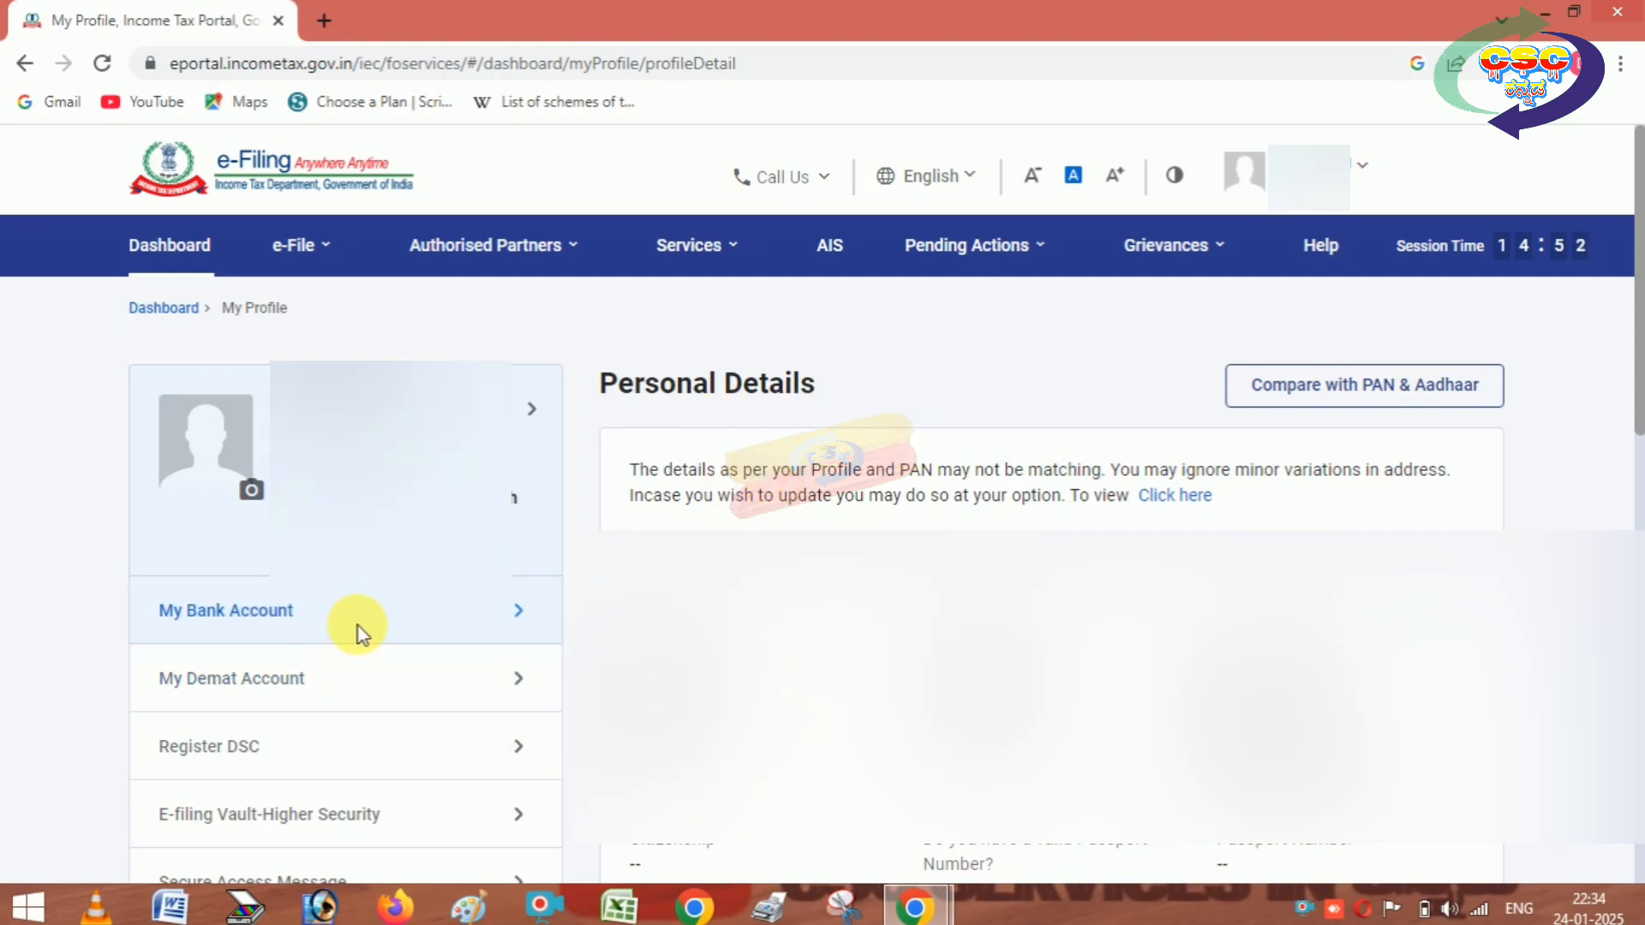
pyautogui.click(522, 614)
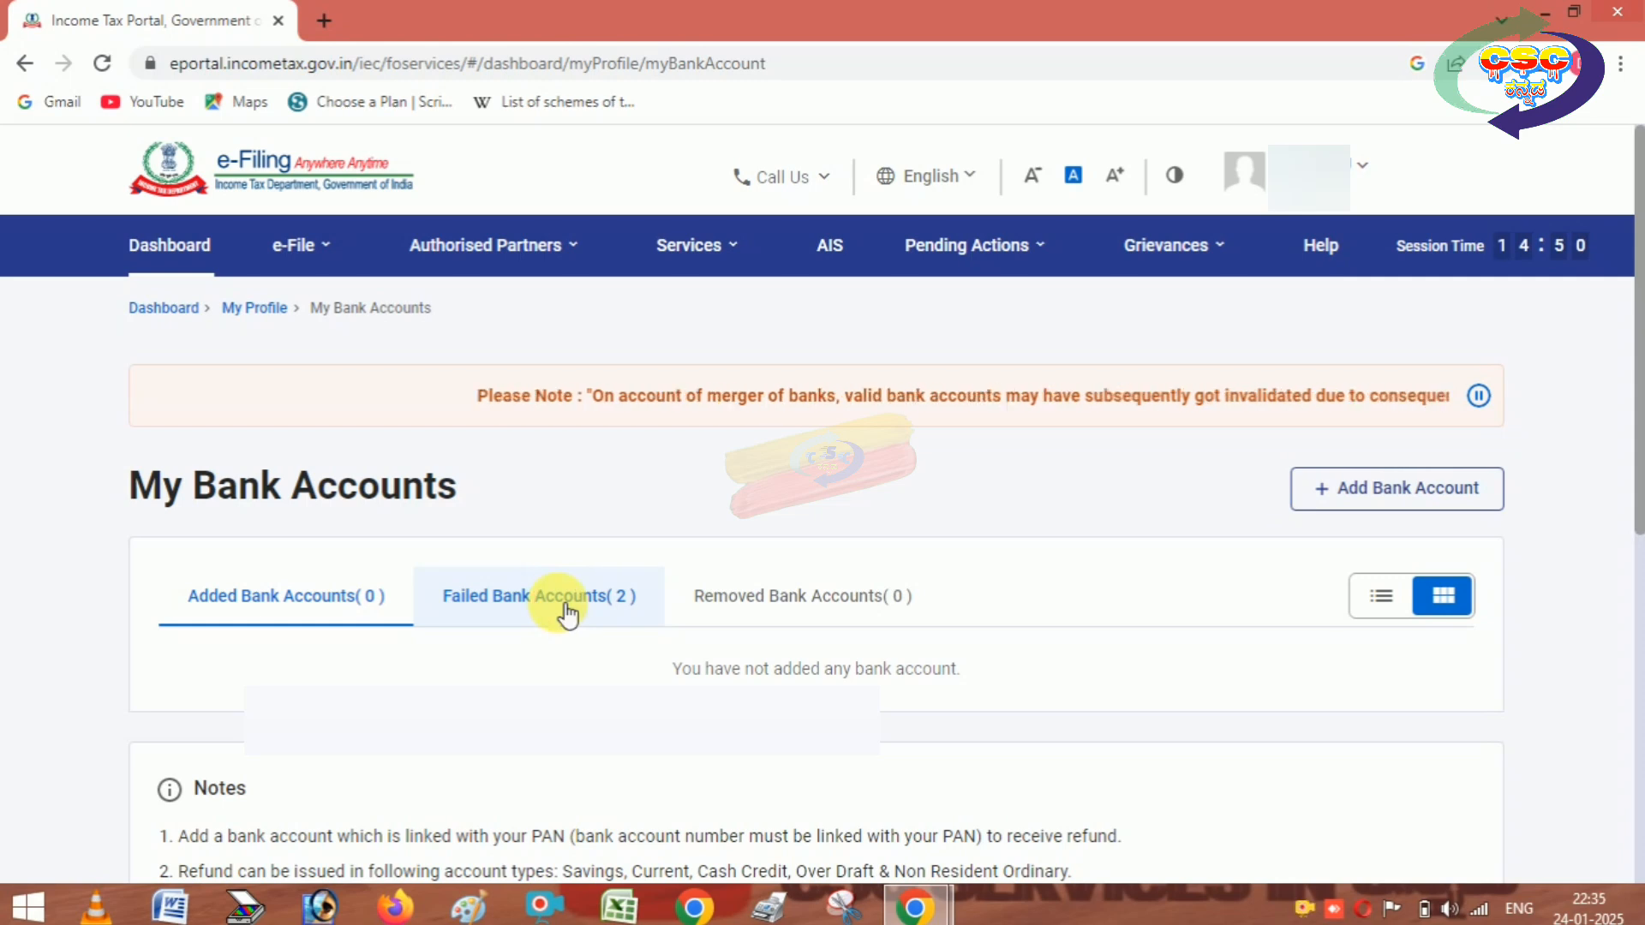
# - Show the Failed Bank Accounts tab and bring up the second failed account's options menu
pyautogui.click(567, 613)
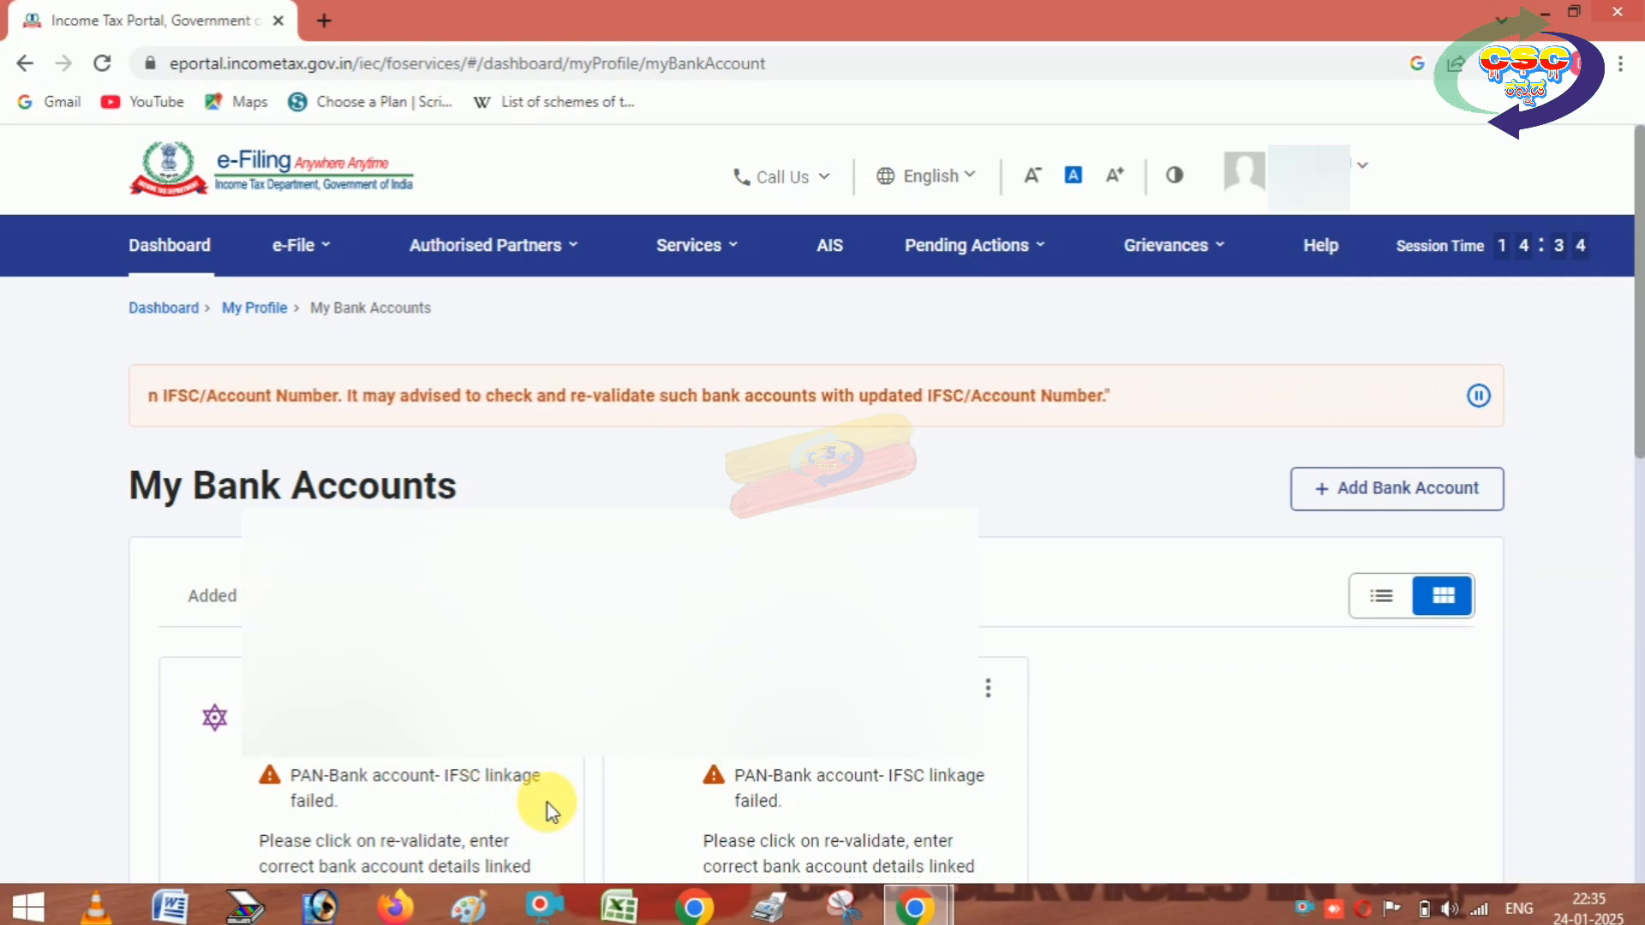
pyautogui.scroll(-2, 543, 800)
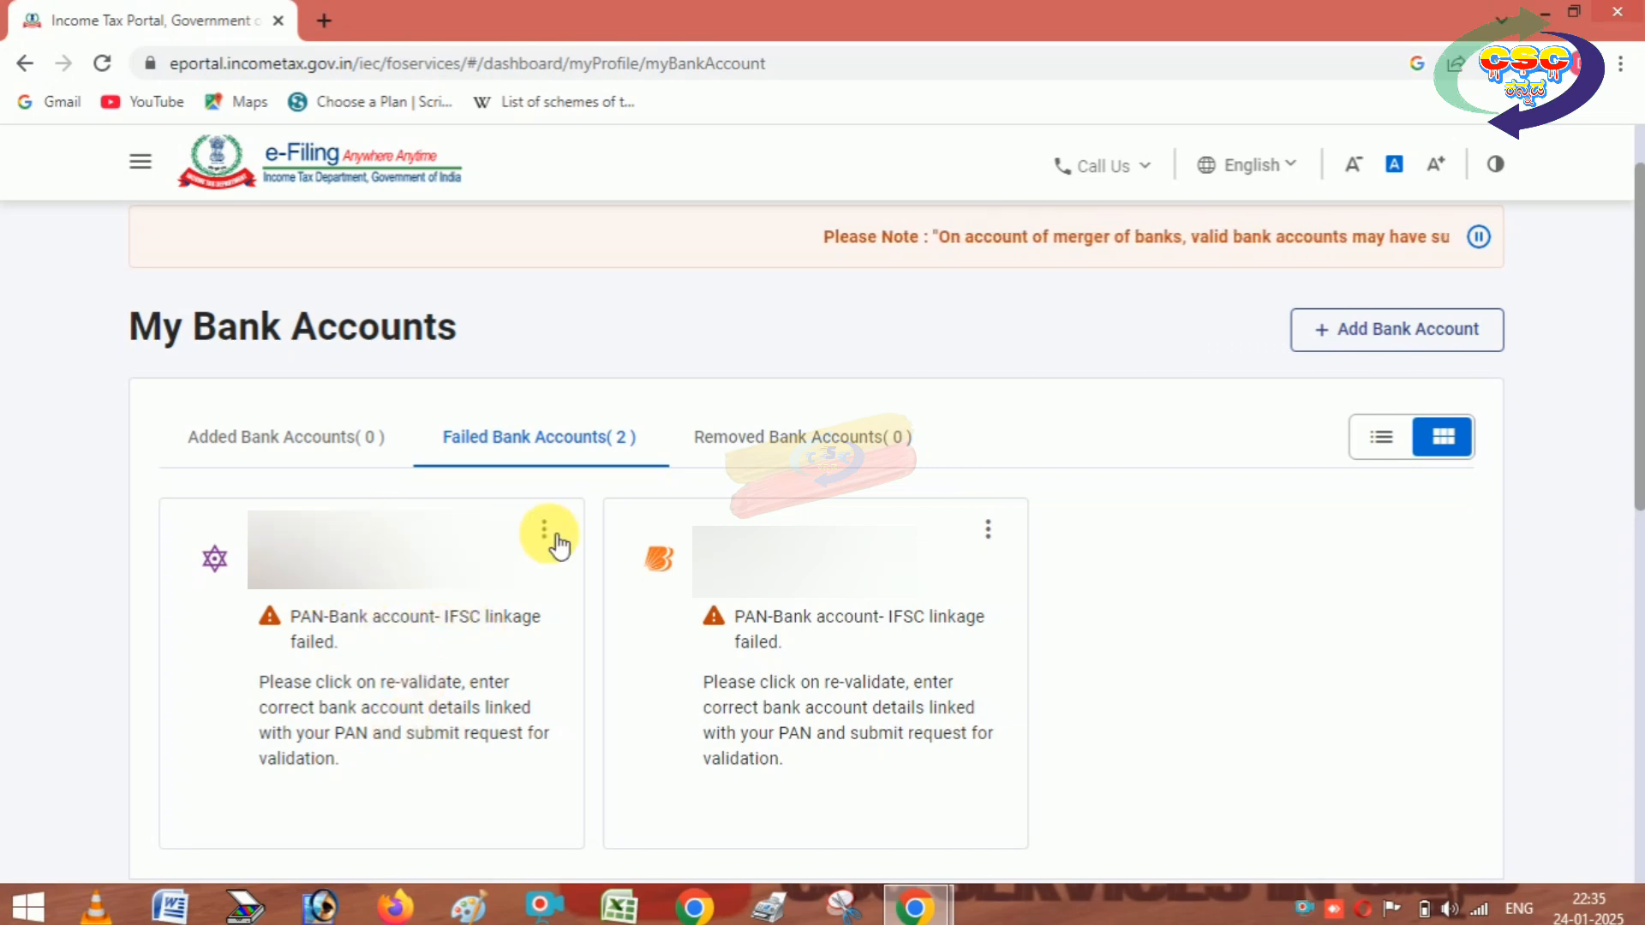
pyautogui.click(548, 533)
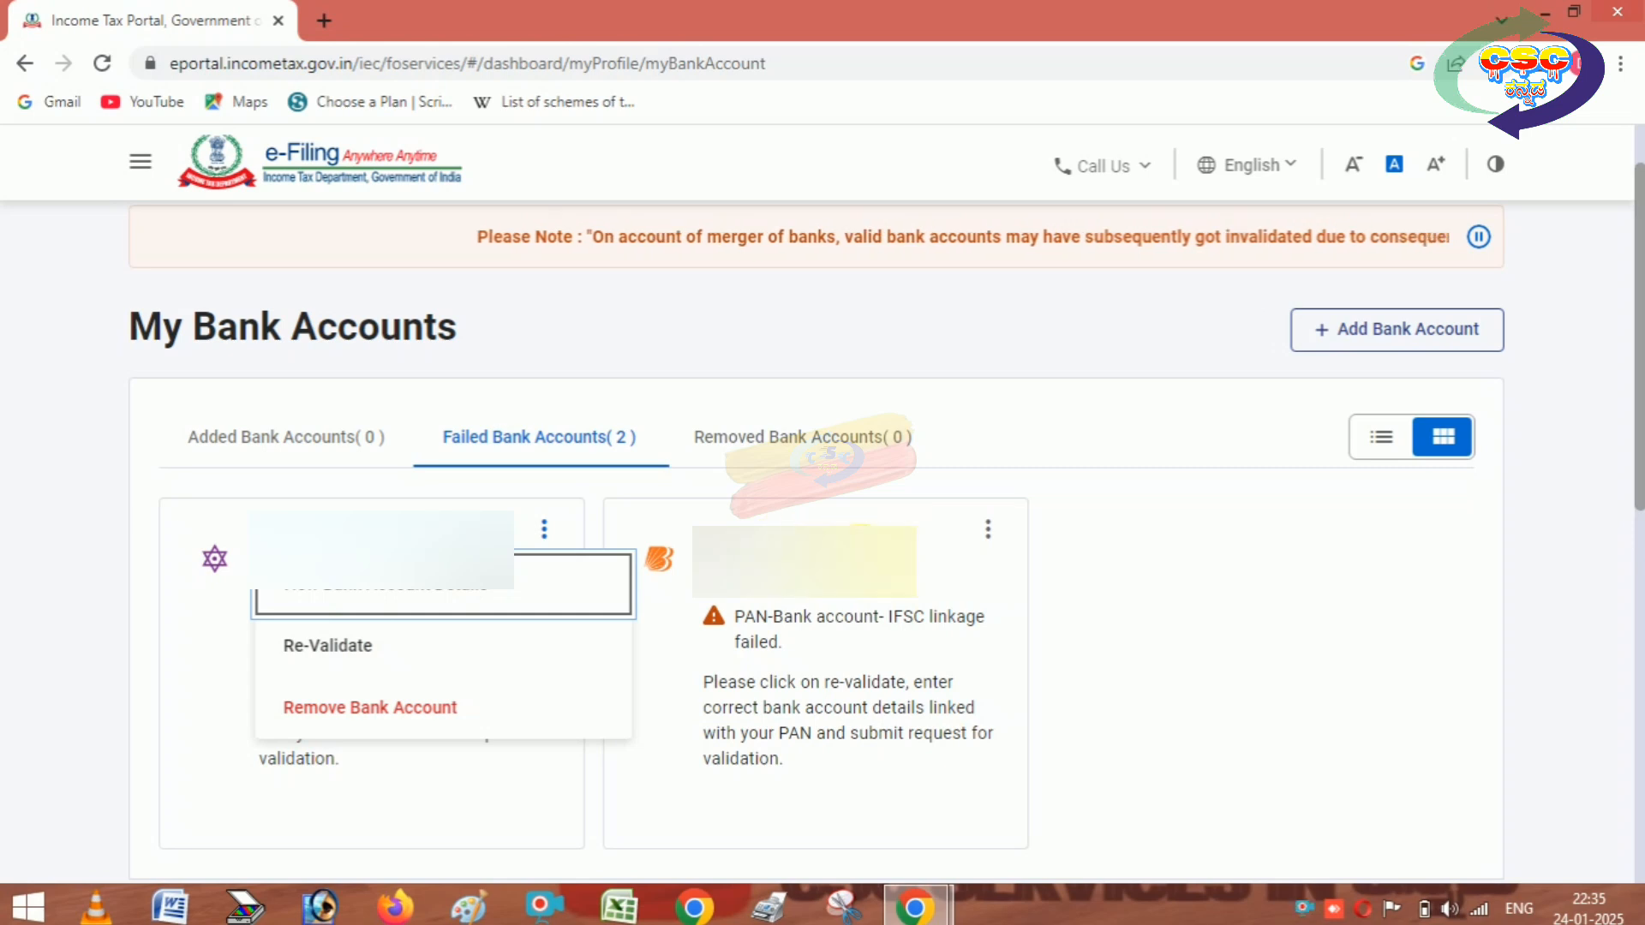
pyautogui.click(862, 554)
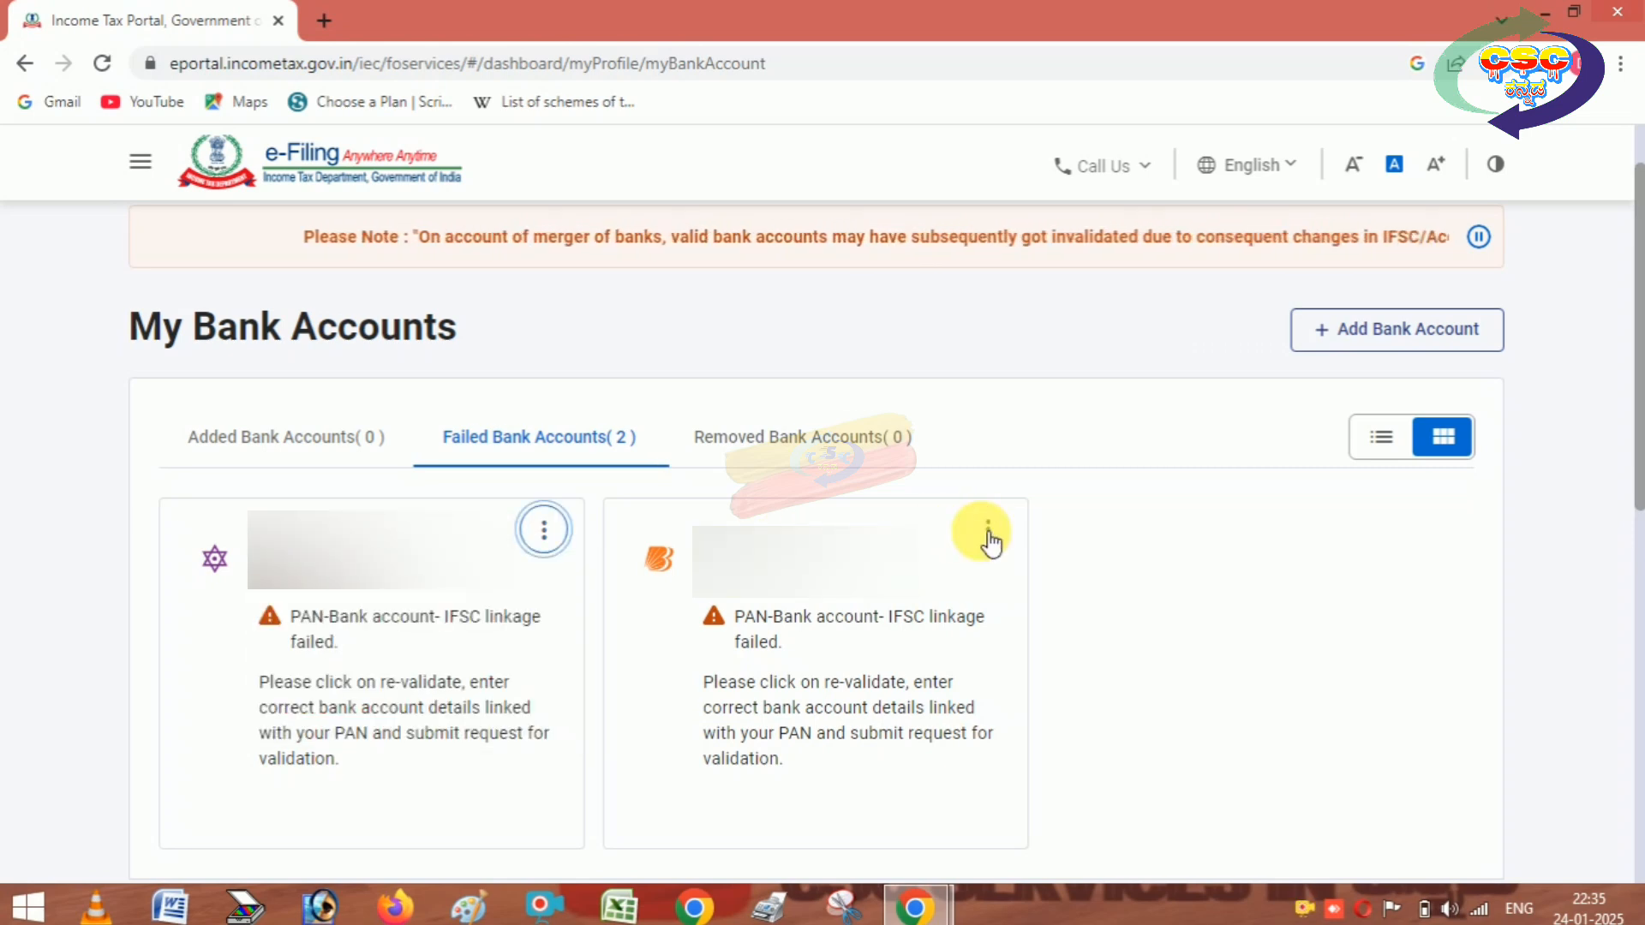
pyautogui.click(988, 531)
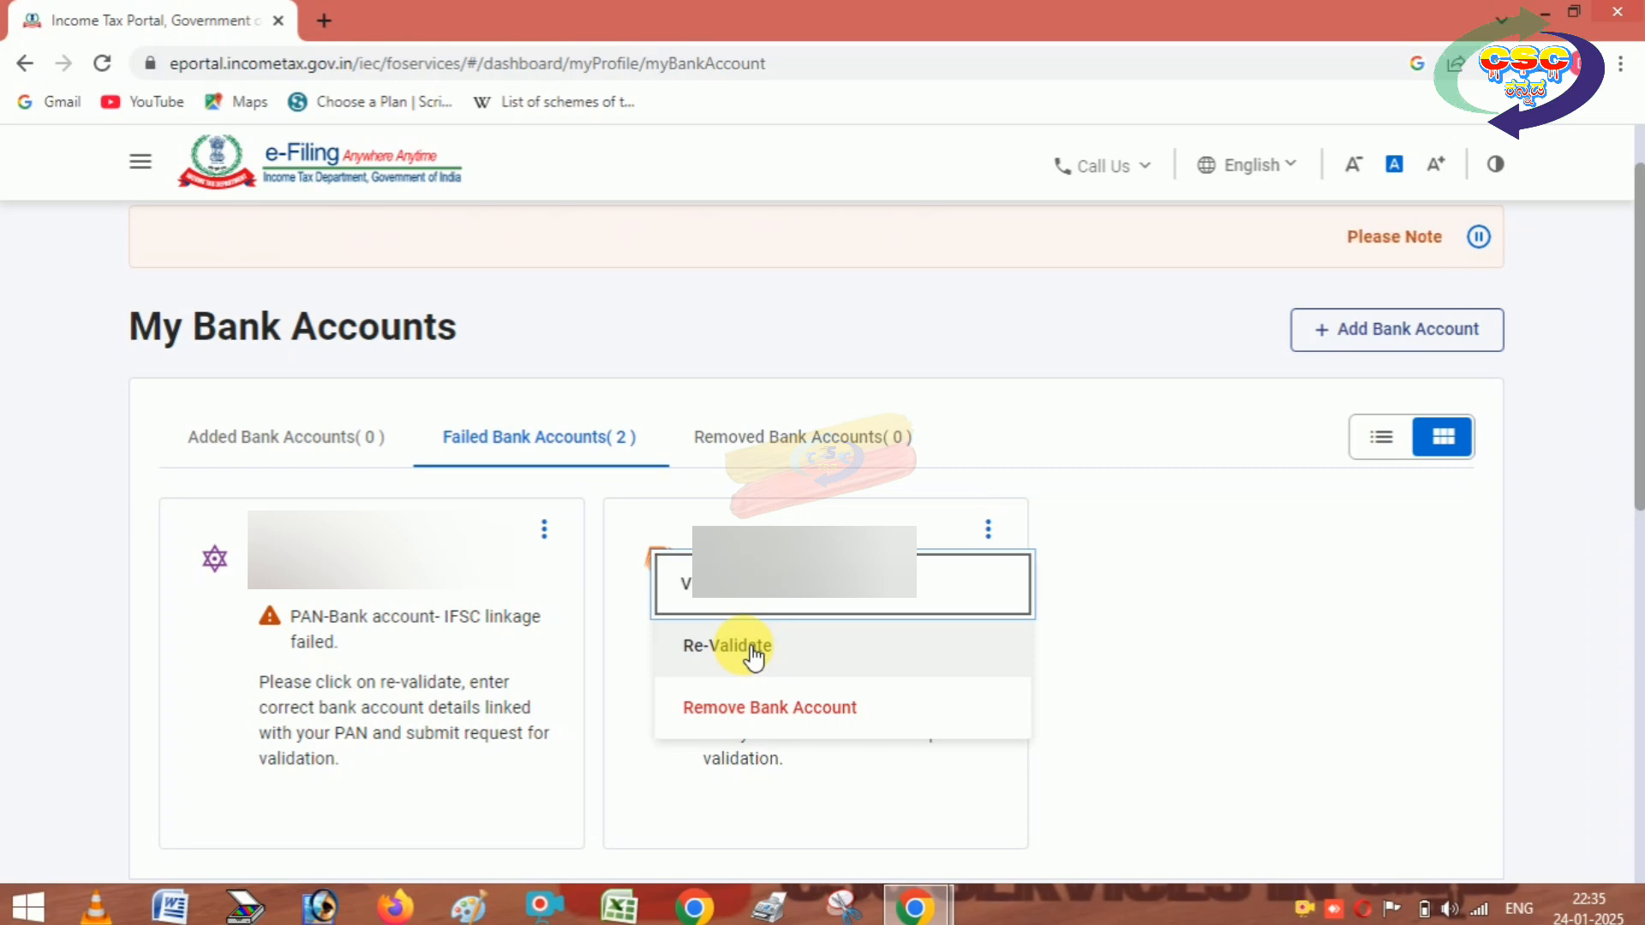
# - Re-validate the second failed account with account type Saving Bank Account and submit it
pyautogui.click(753, 658)
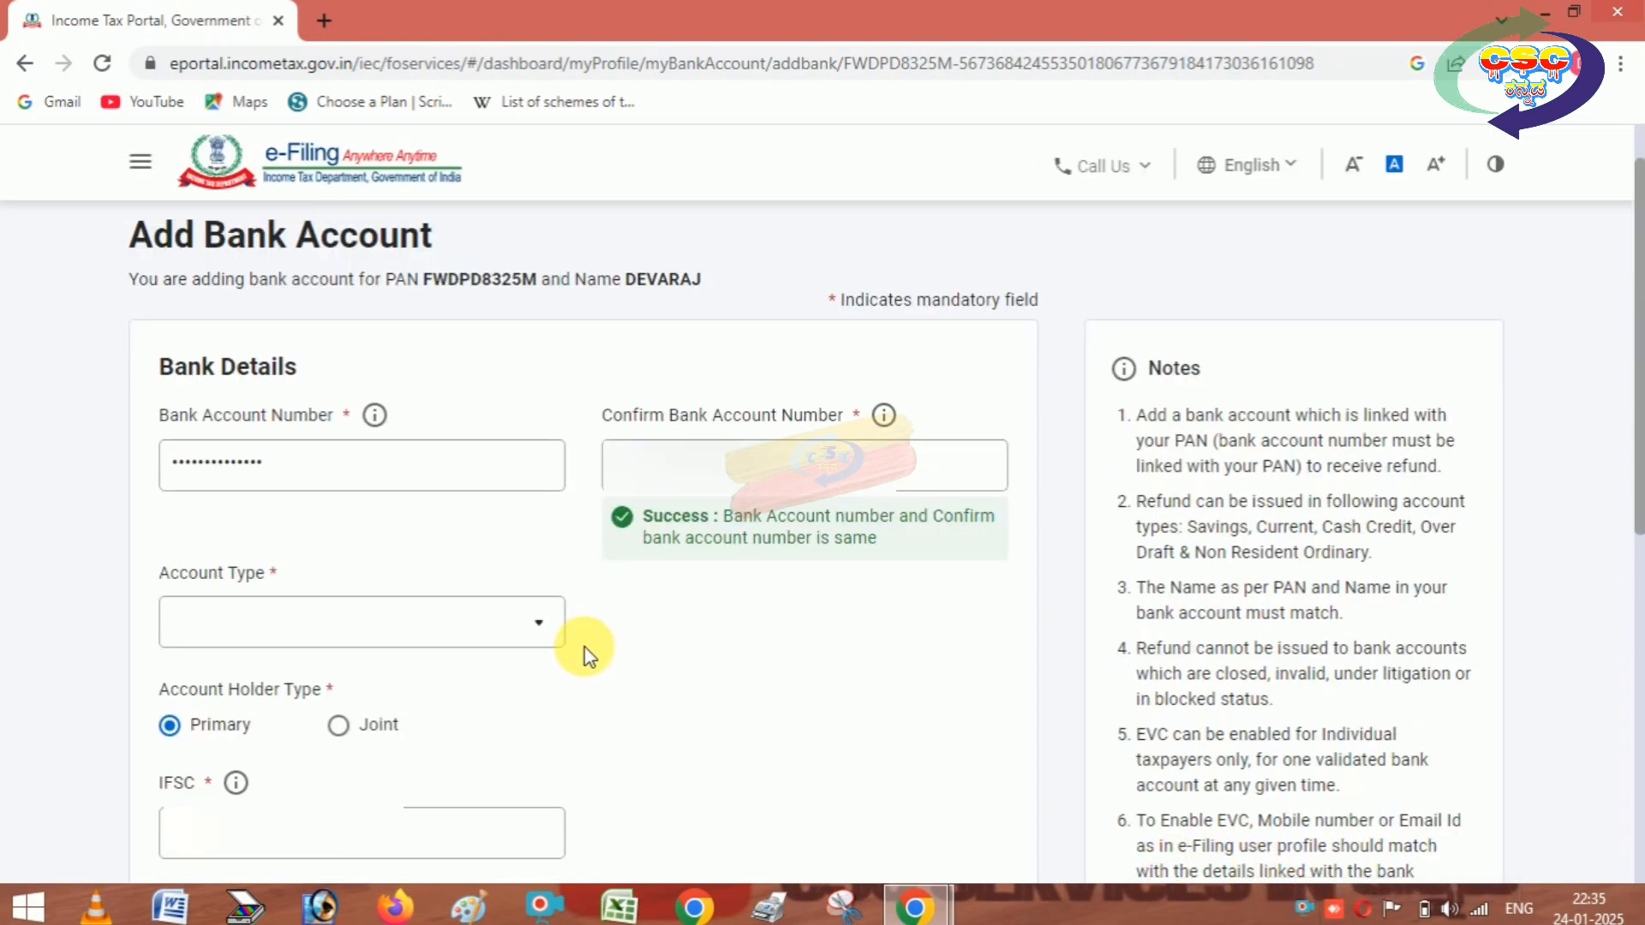
pyautogui.click(533, 623)
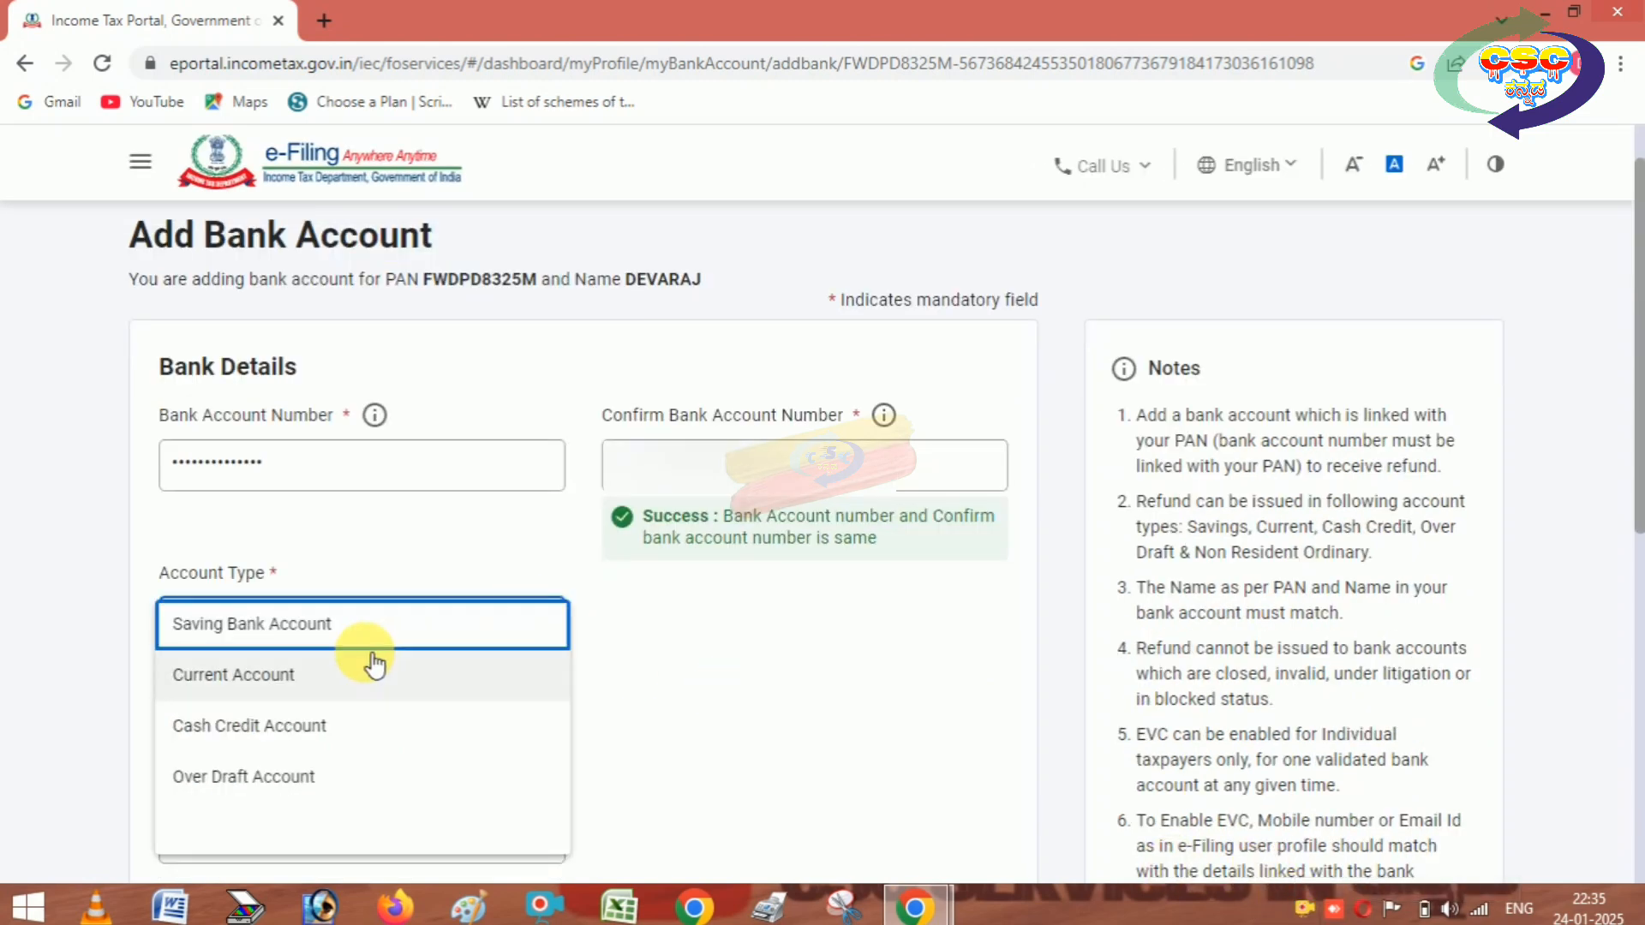
pyautogui.click(345, 638)
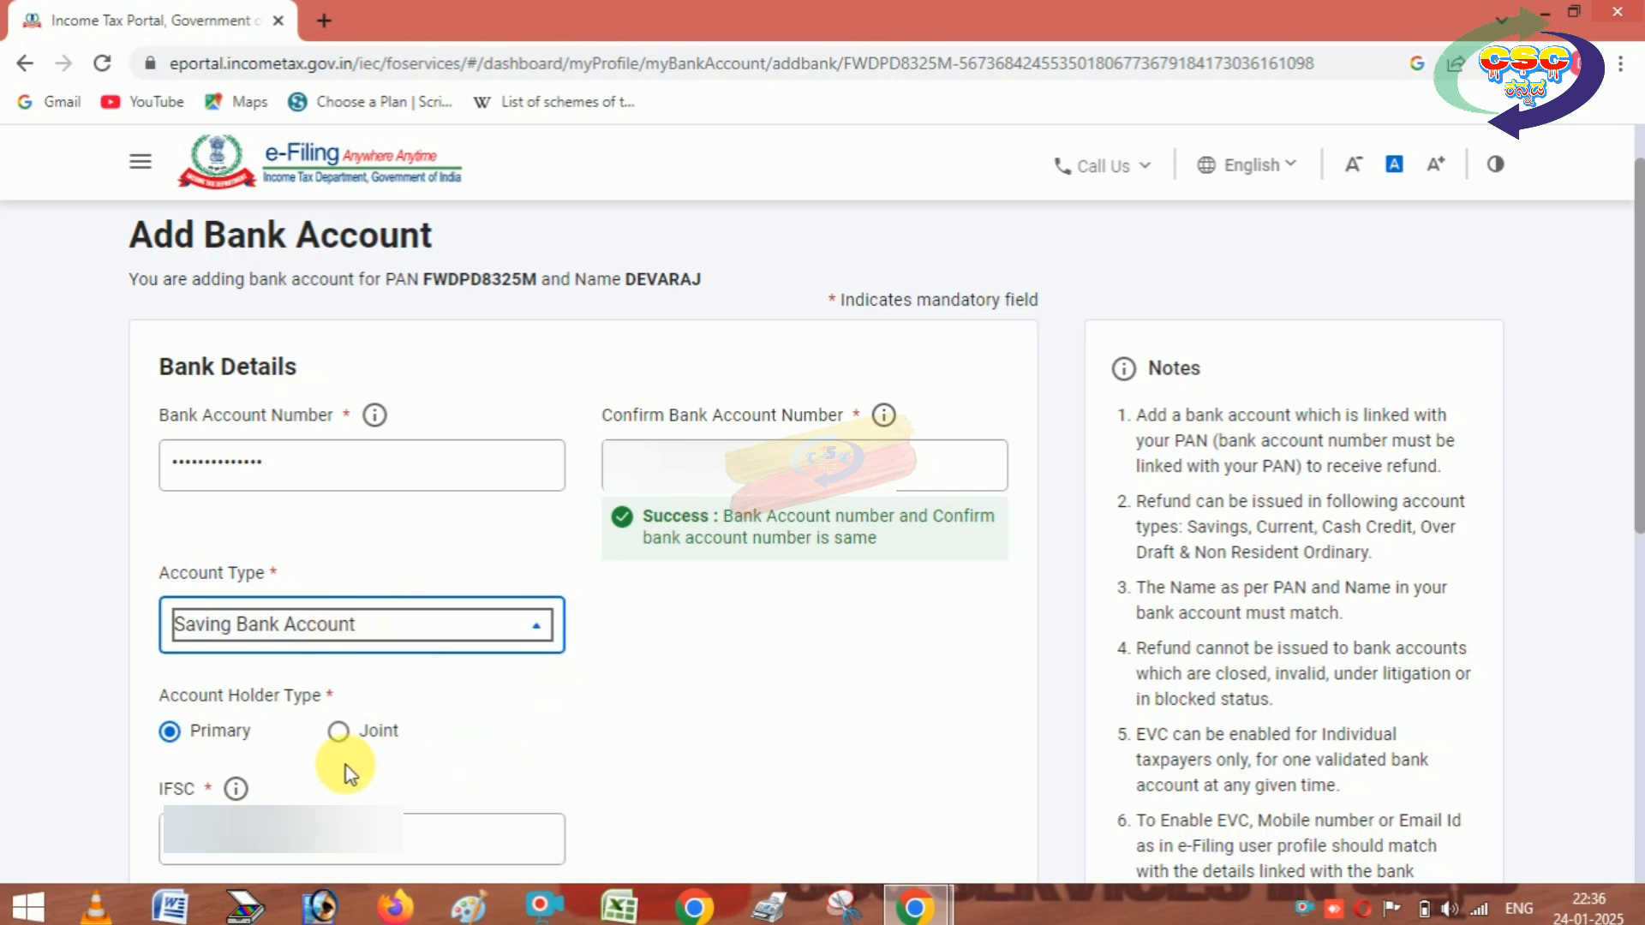
pyautogui.rightClick(1299, 908)
pyautogui.click(1045, 677)
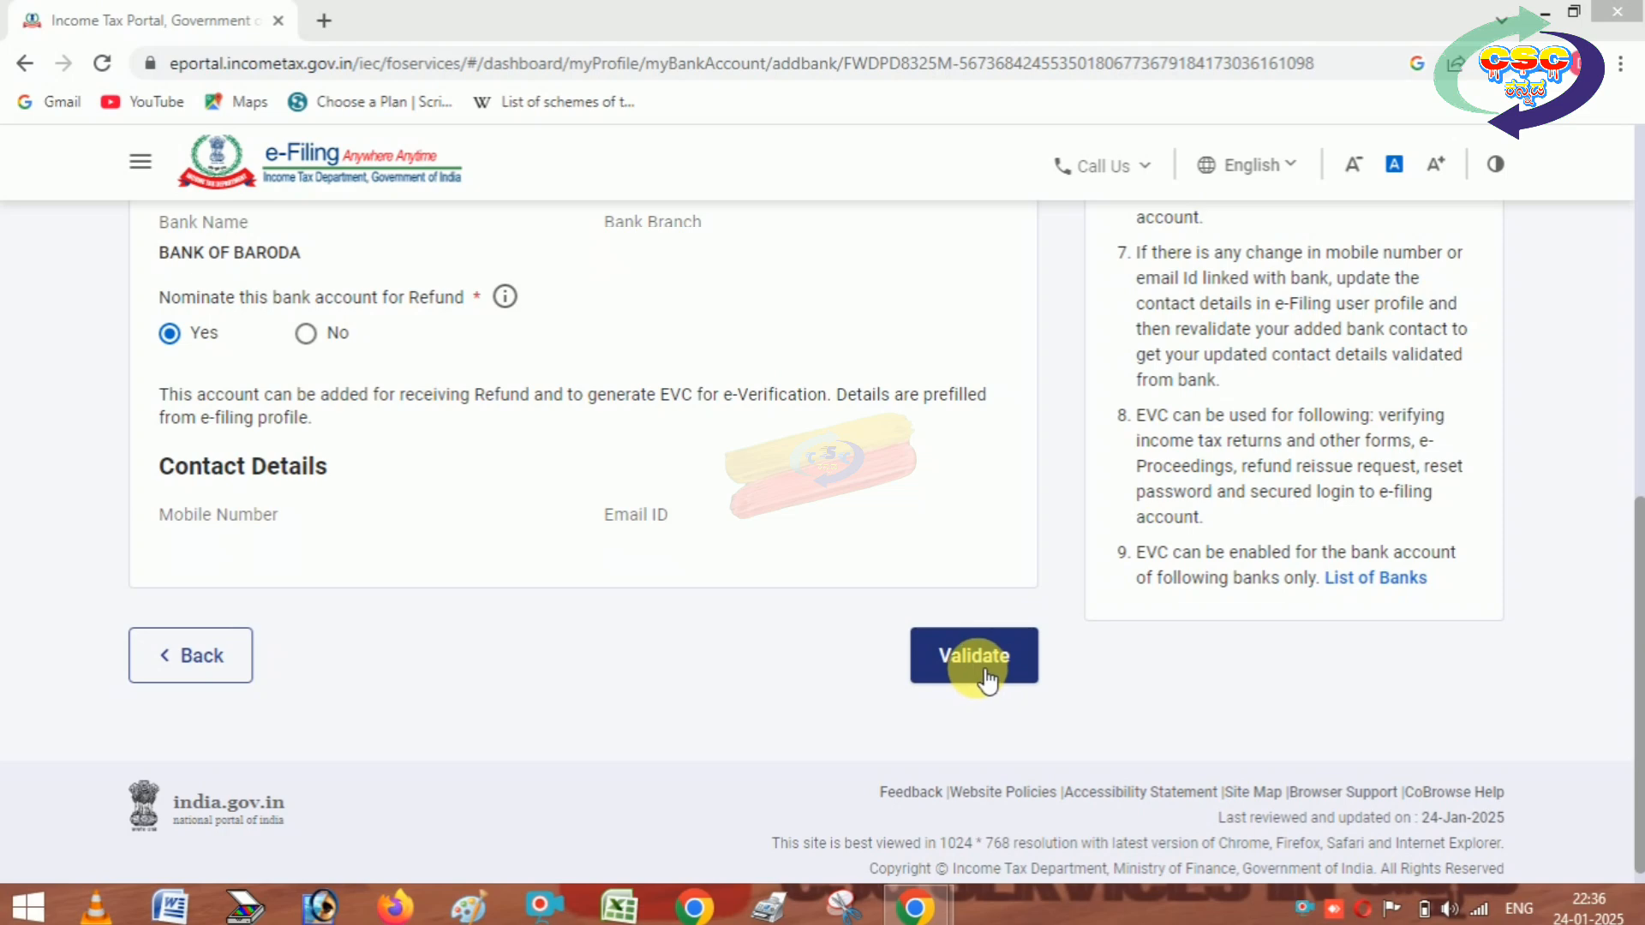
pyautogui.click(989, 681)
pyautogui.click(989, 681)
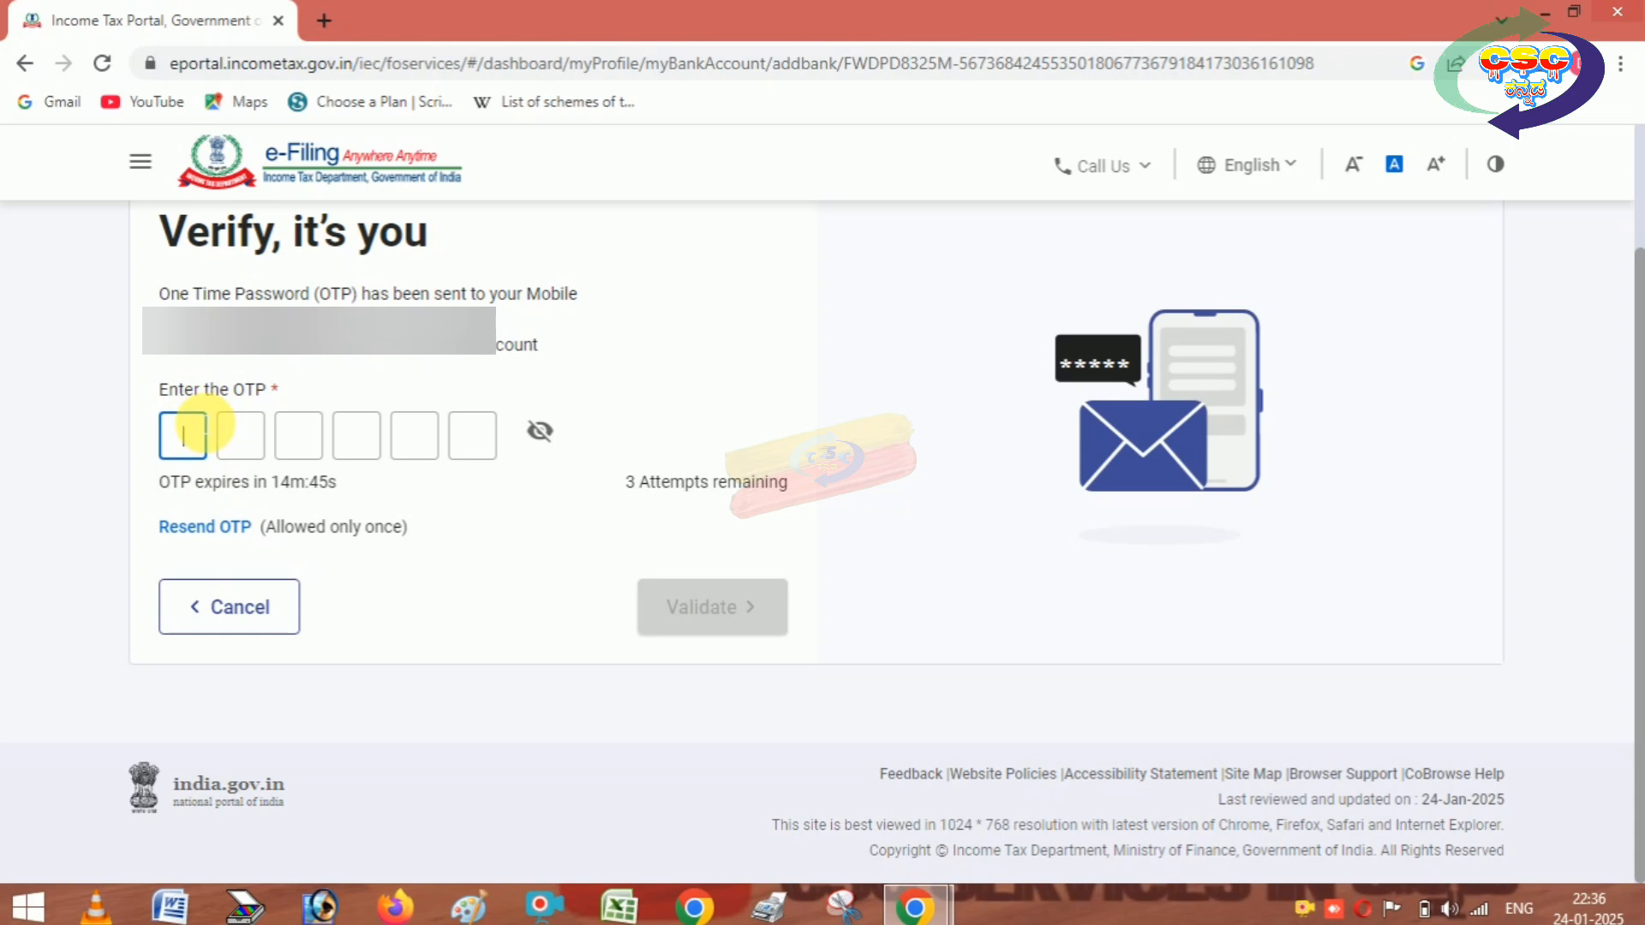
# - Enter the six-digit OTP sent to the registered mobile and validate it
pyautogui.write('123')
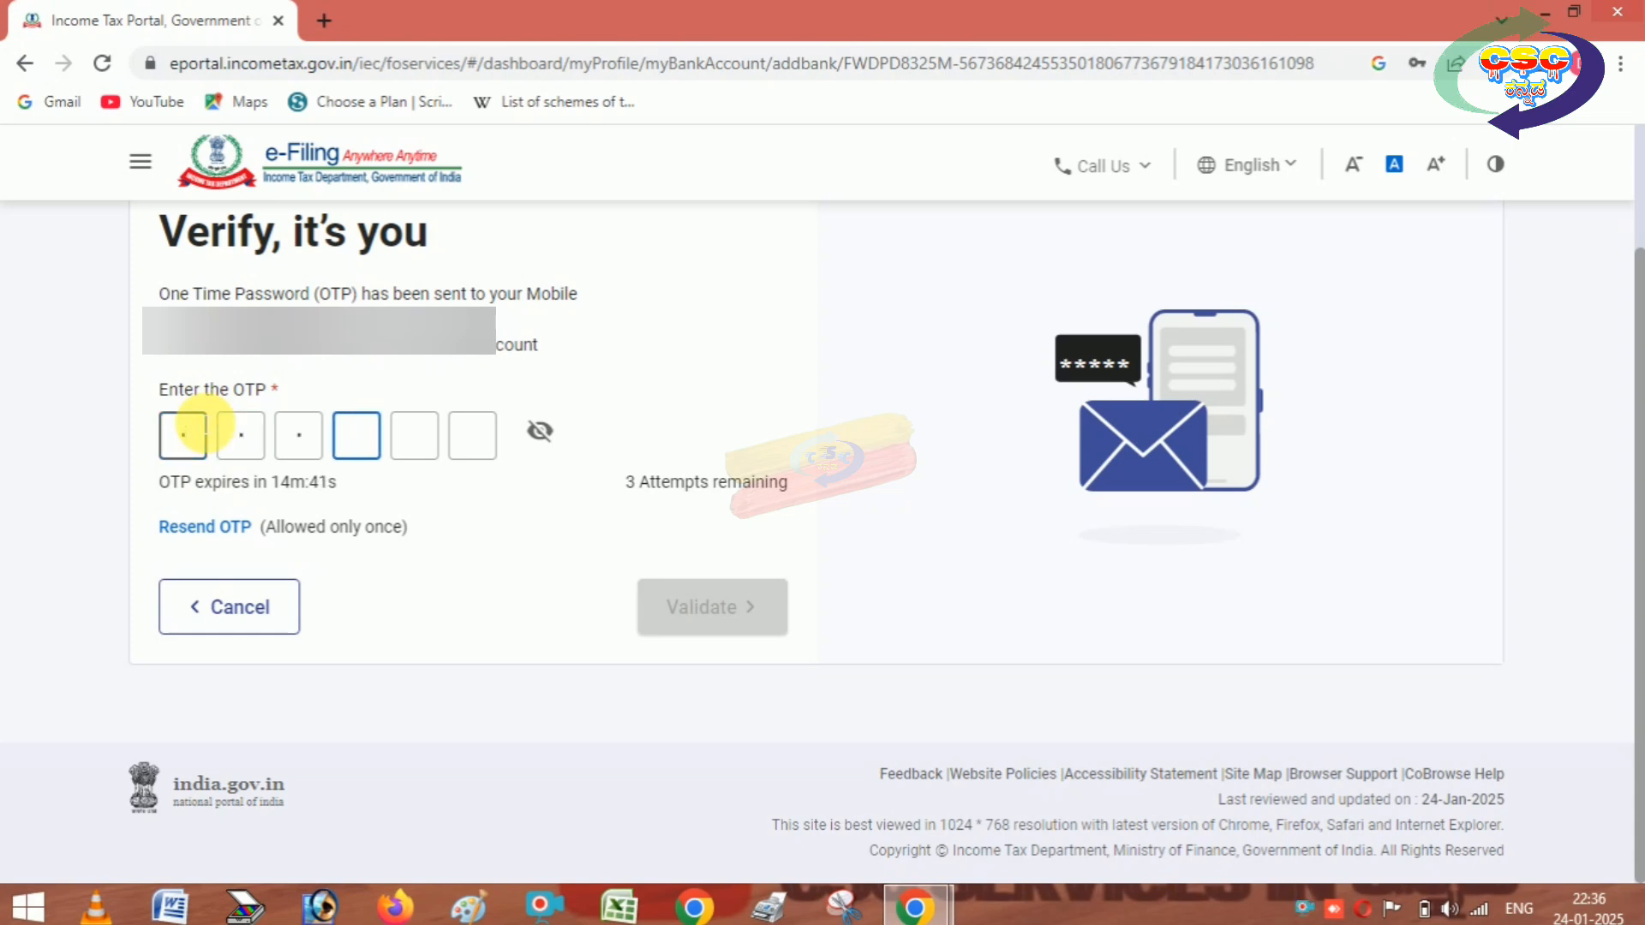
pyautogui.write('456')
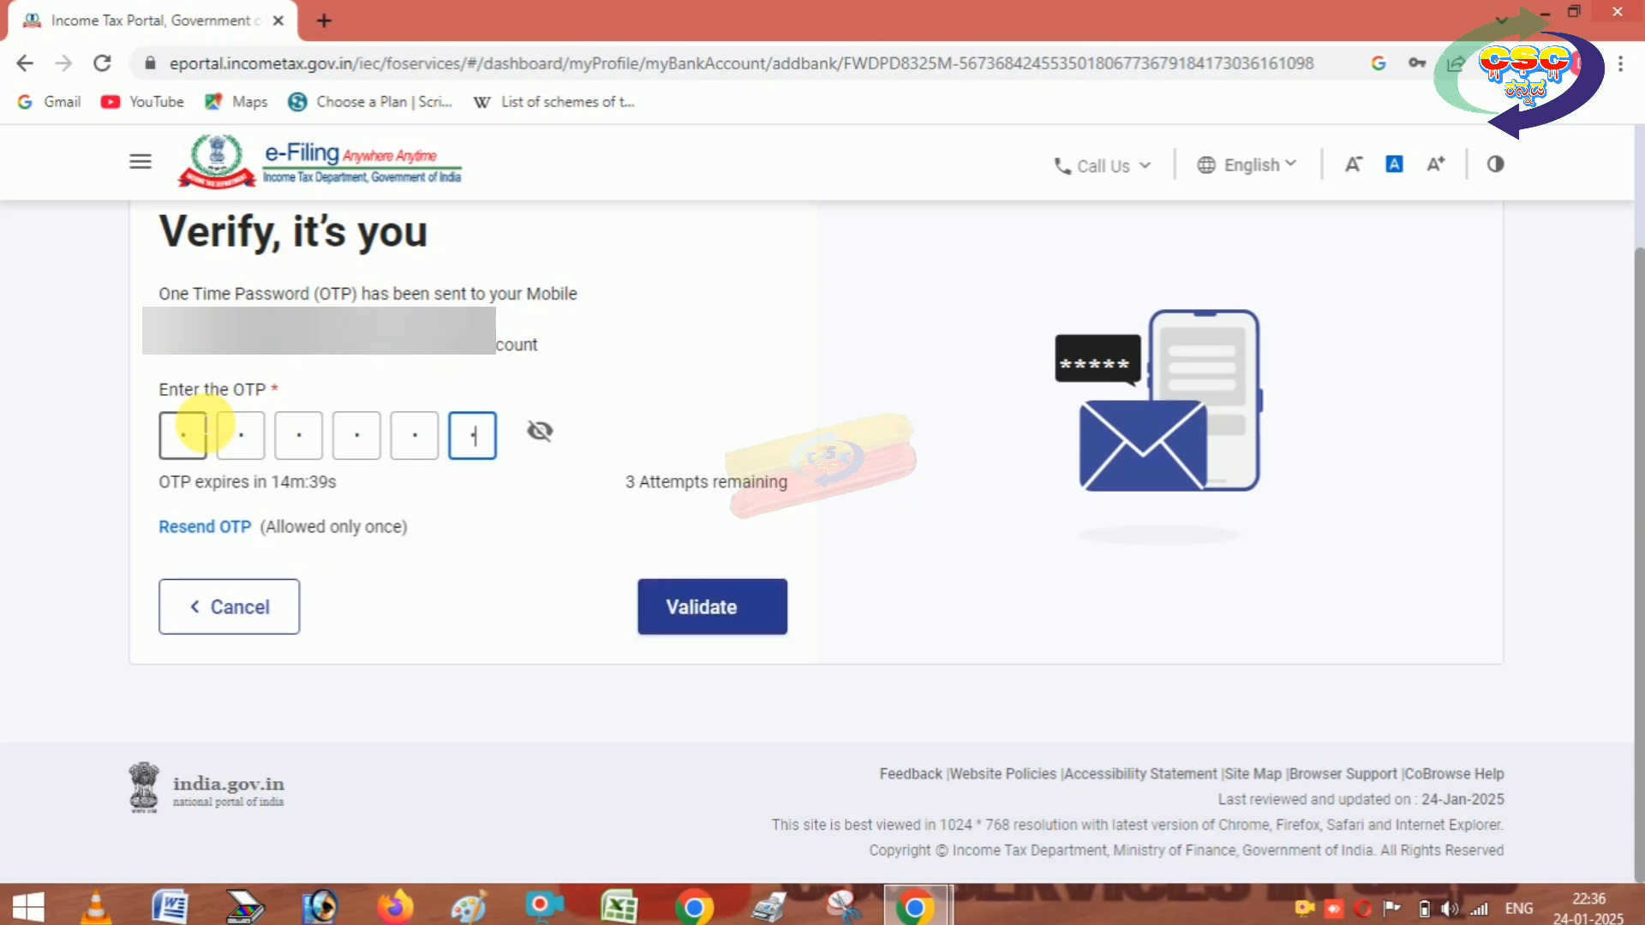
pyautogui.click(737, 610)
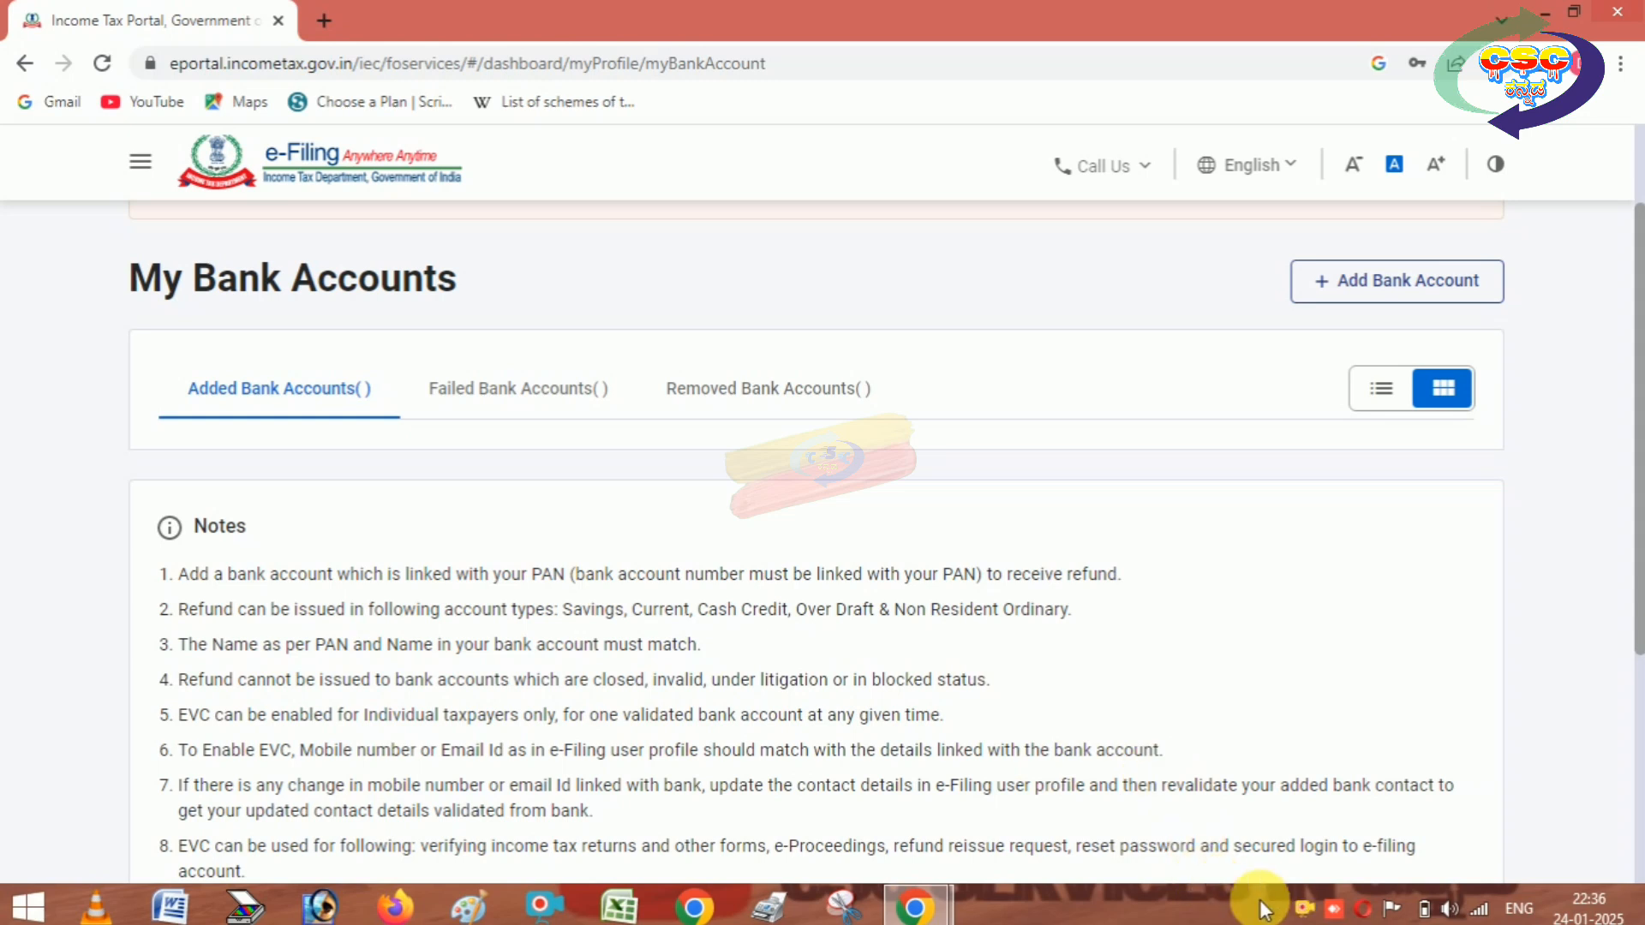
# - Check that Added Bank Accounts lists the account as Validation In Progress
pyautogui.rightClick(1301, 912)
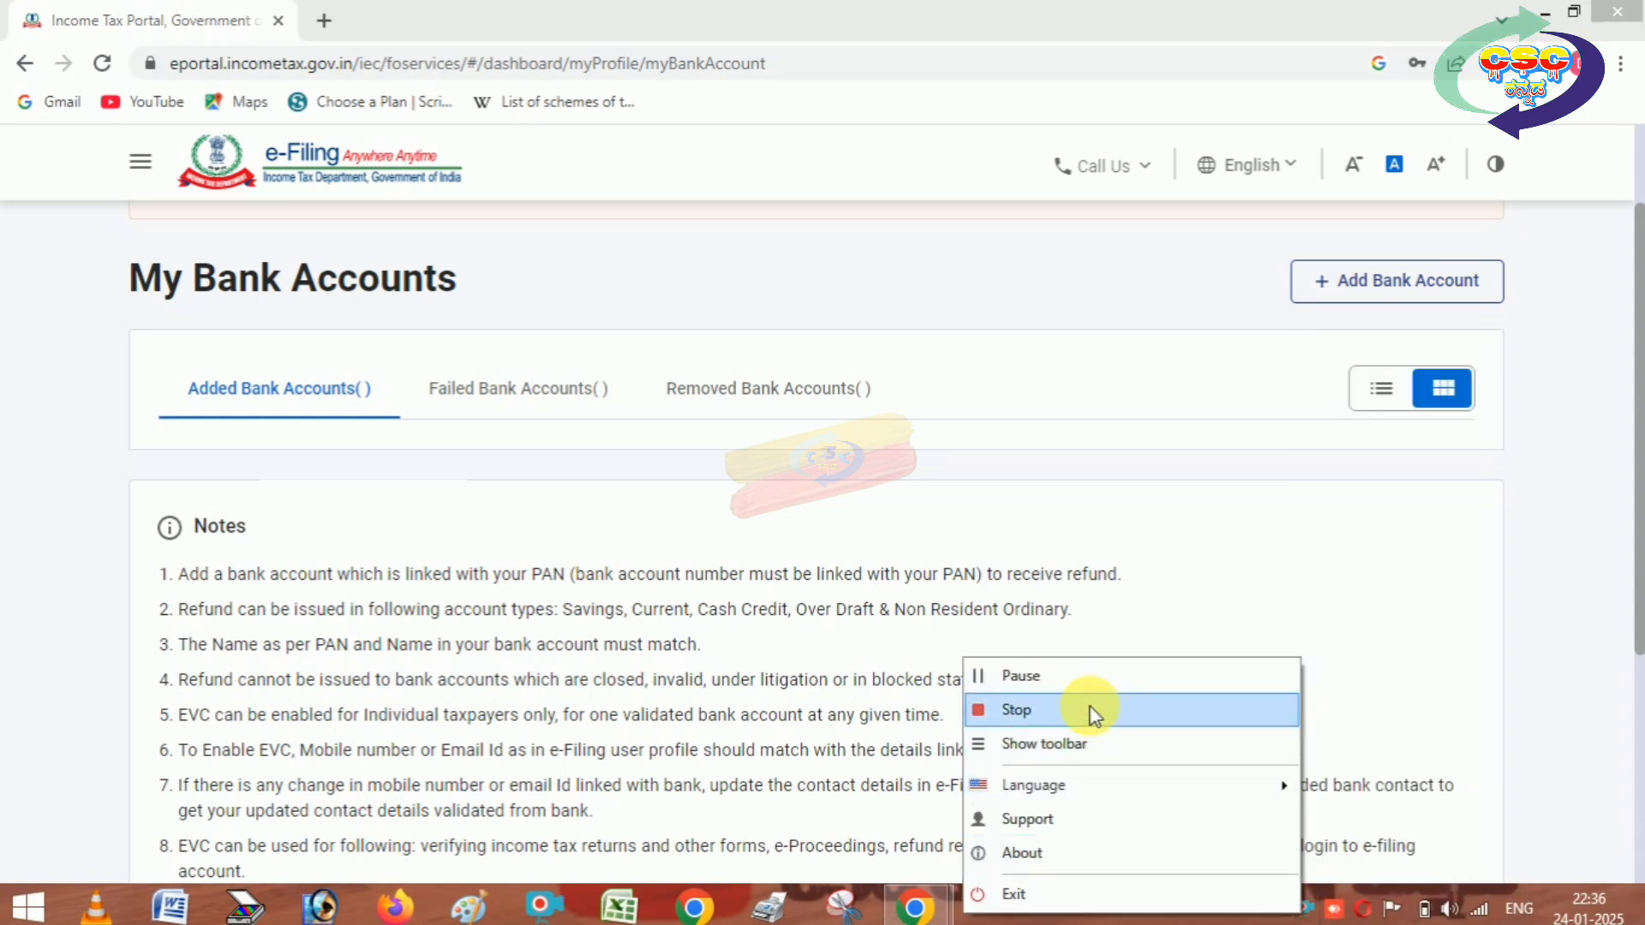
pyautogui.click(1072, 684)
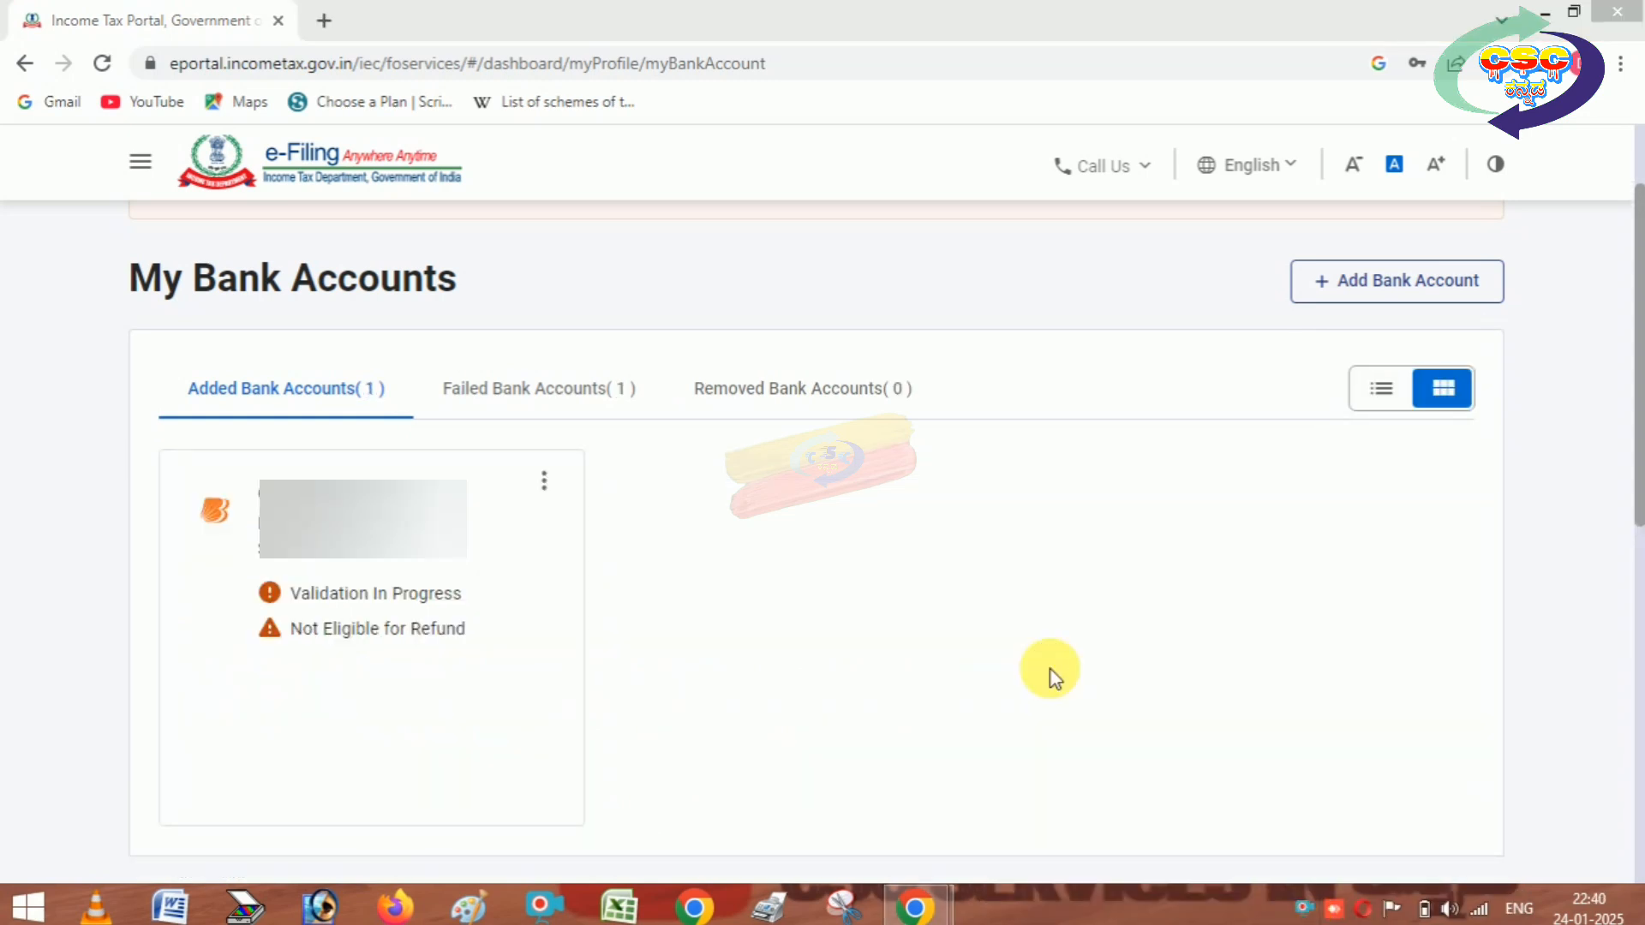